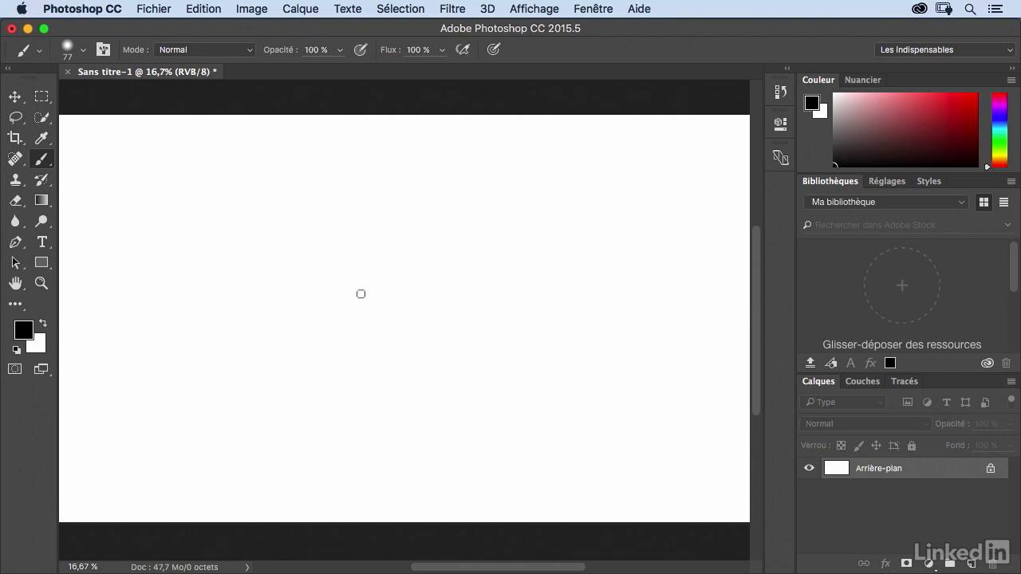
- Resize the brush interactively on the canvas several times, ending at about 448 px
mouse_move(360, 294)
mouse_down()
mouse_move(476, 304)
mouse_move(367, 308)
mouse_move(401, 312)
mouse_move(414, 116)
mouse_move(400, 339)
mouse_up()
mouse_move(392, 377)
mouse_down()
mouse_move(392, 477)
mouse_move(420, 246)
mouse_move(410, 216)
mouse_move(418, 141)
mouse_move(408, 107)
mouse_move(405, 116)
mouse_up()
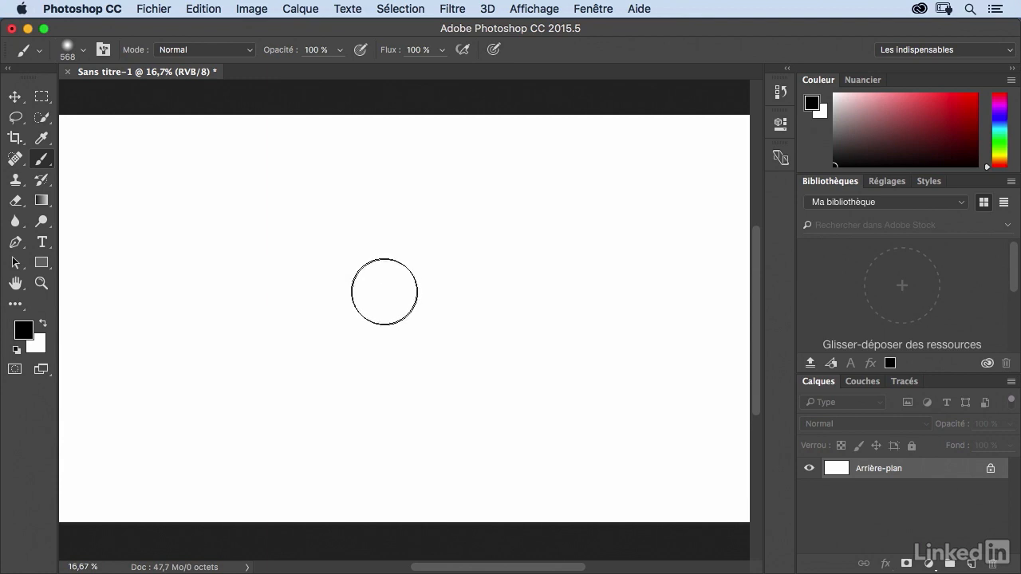
mouse_move(384, 294)
mouse_down()
mouse_move(417, 297)
mouse_move(381, 299)
mouse_move(391, 294)
mouse_move(386, 358)
mouse_up()
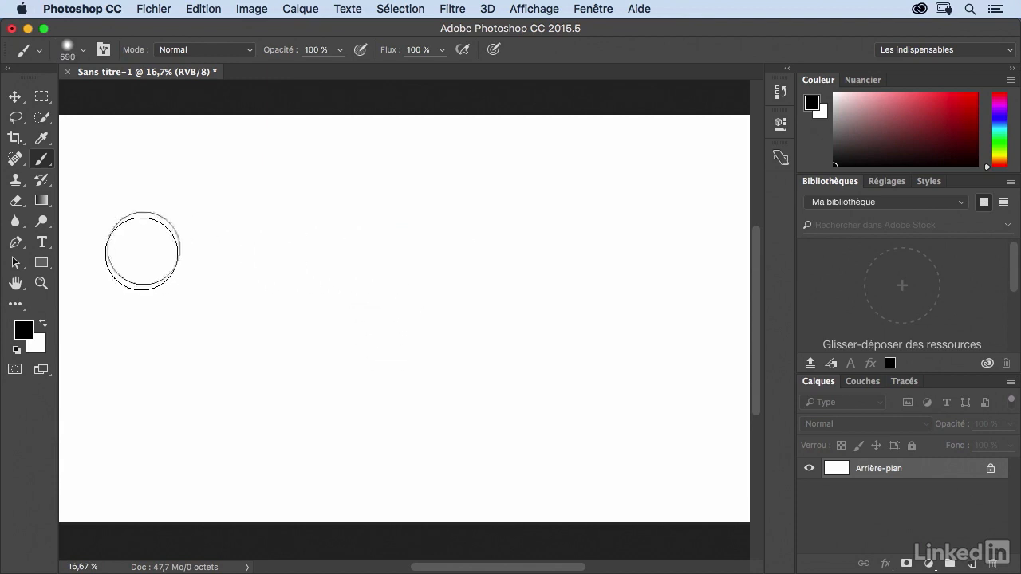
drag(532, 242, 497, 239)
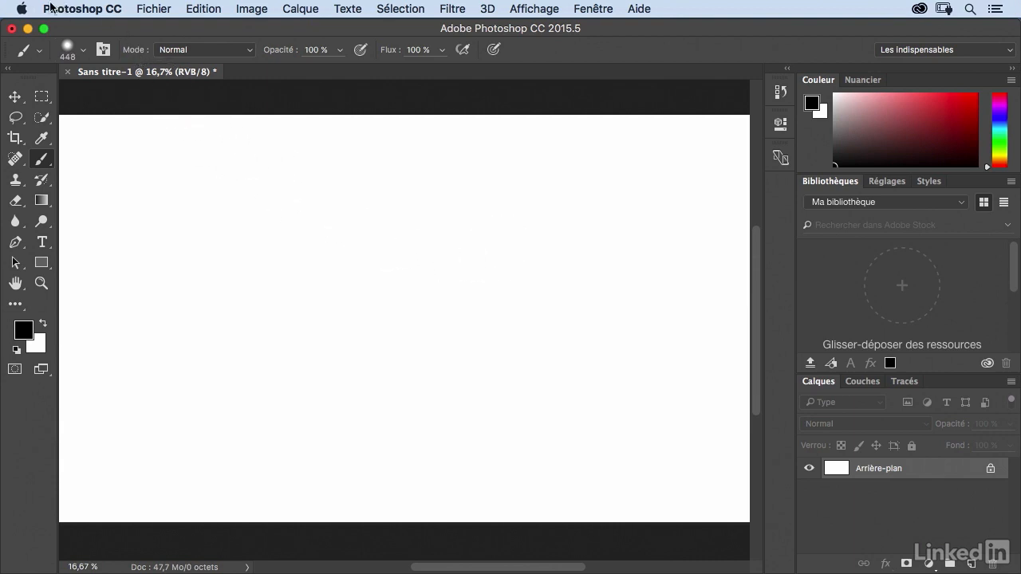
- Switch to the macOS System Preferences and open the Wacom tablet (Tablette Wacom) settings
click(23, 9)
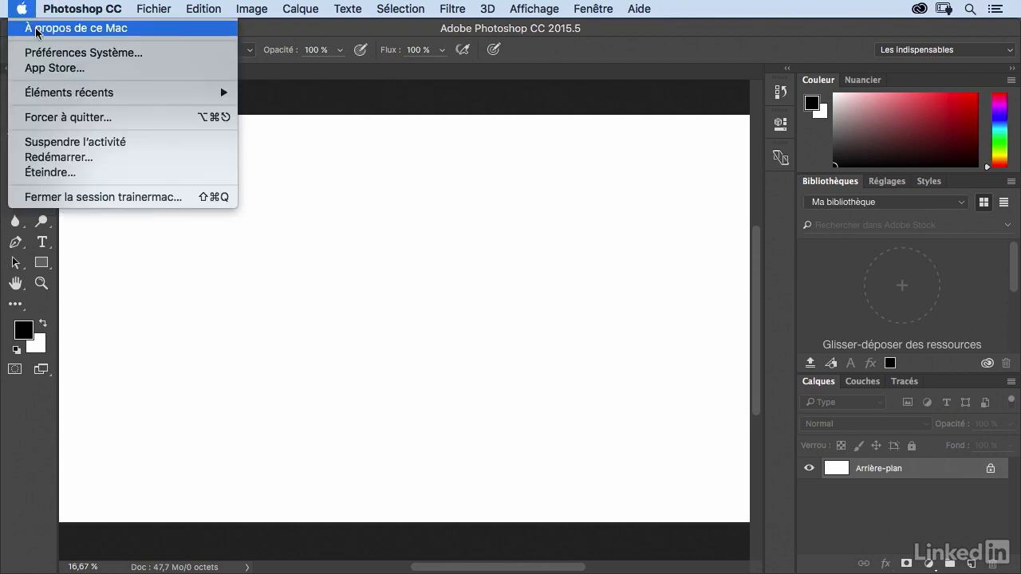
click(61, 54)
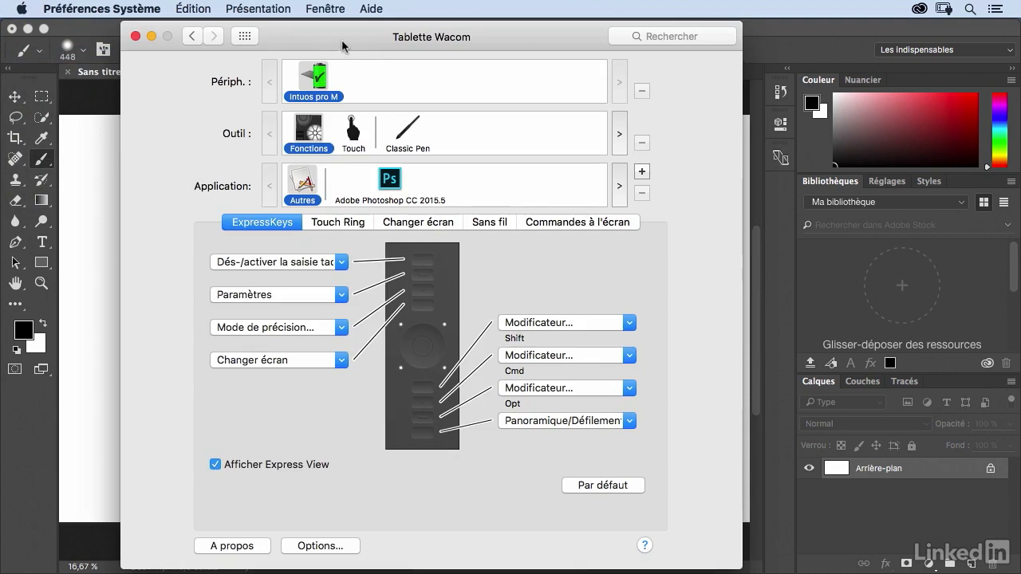
click(245, 37)
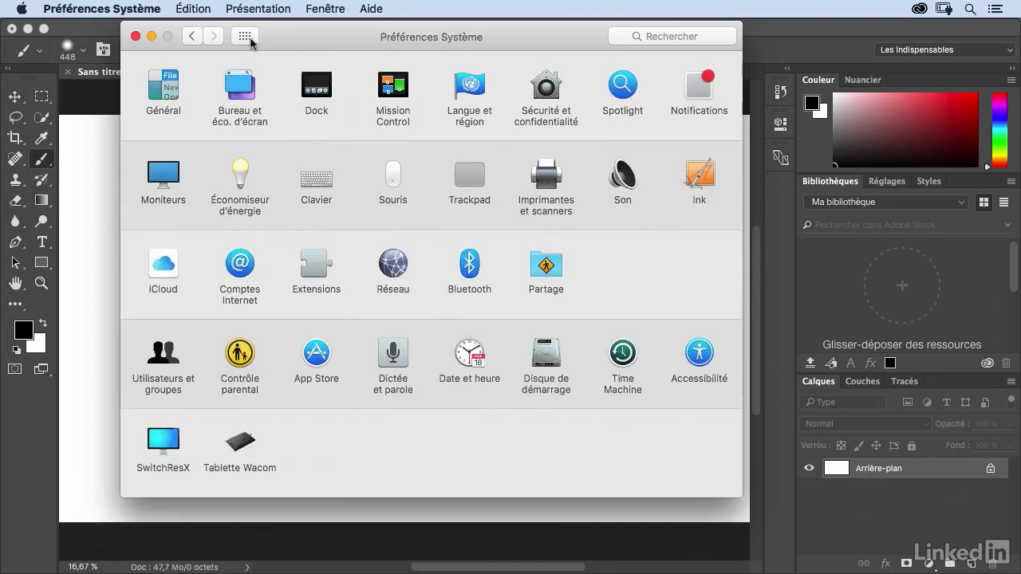
click(240, 444)
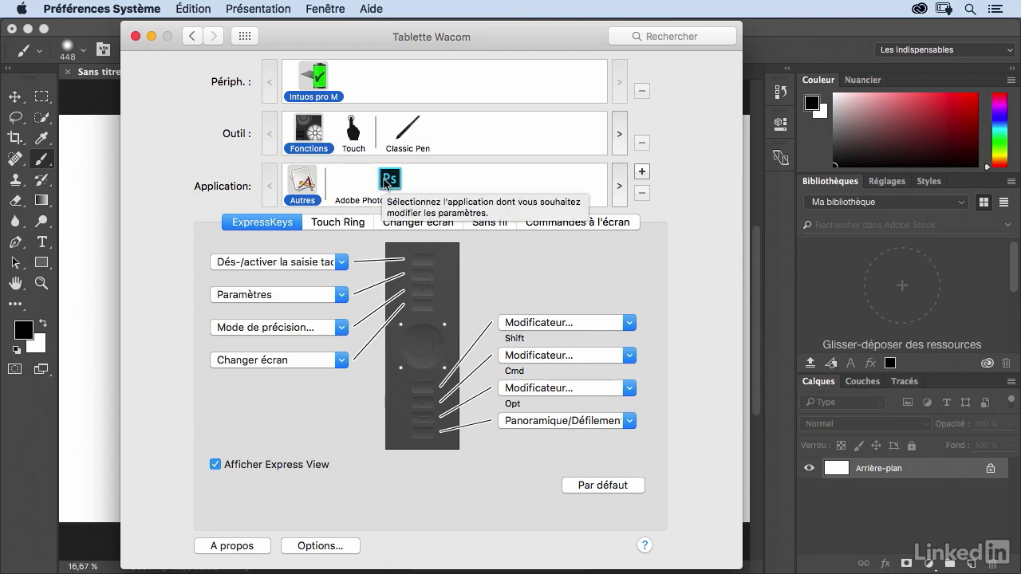
- Remove the existing Adobe Photoshop CC 2015.5 custom settings from the tablet's application list
click(385, 183)
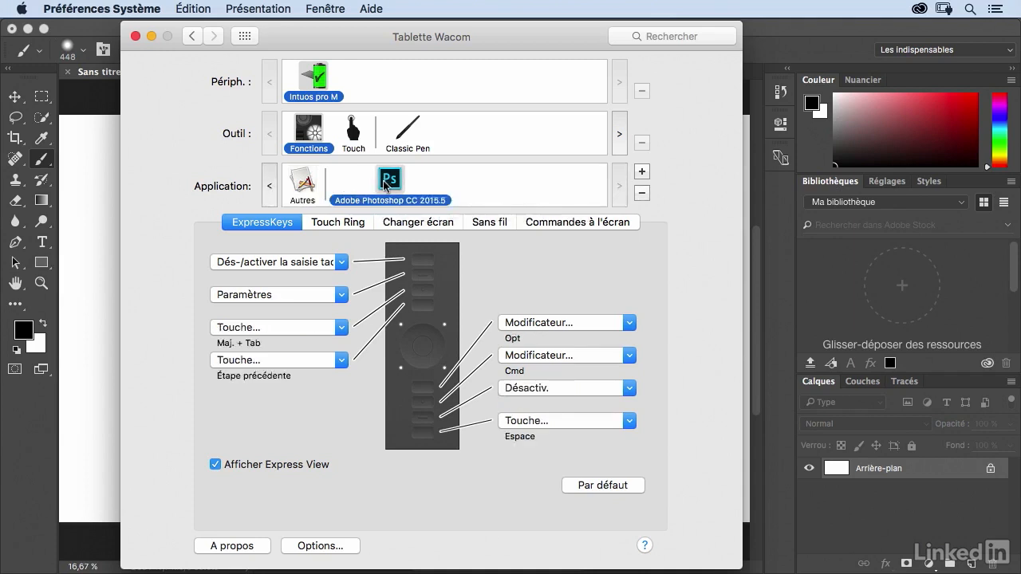
click(641, 193)
click(588, 131)
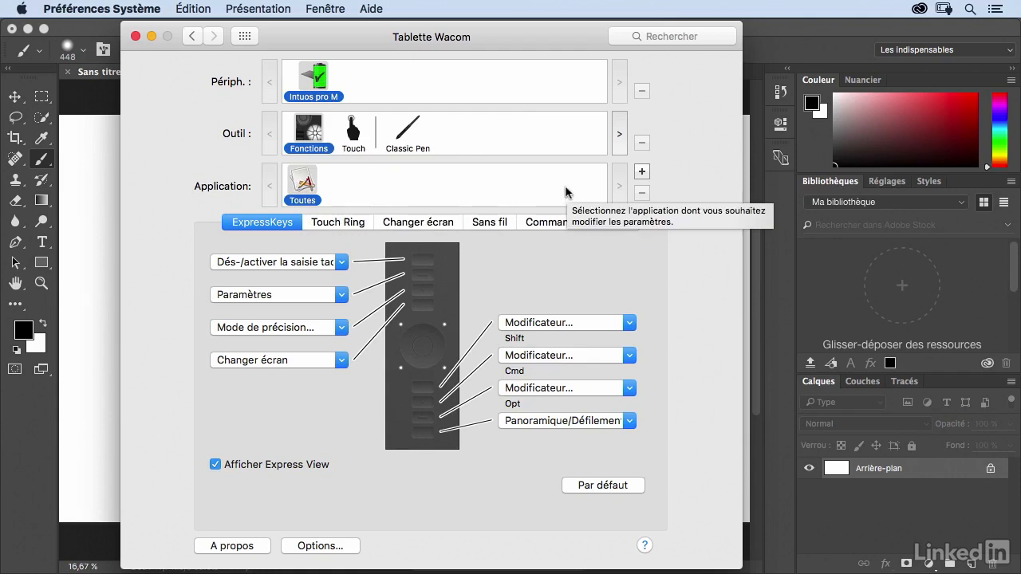
- Add Photoshop CC from the currently open applications to the tablet's application list and select it for customizing
click(643, 174)
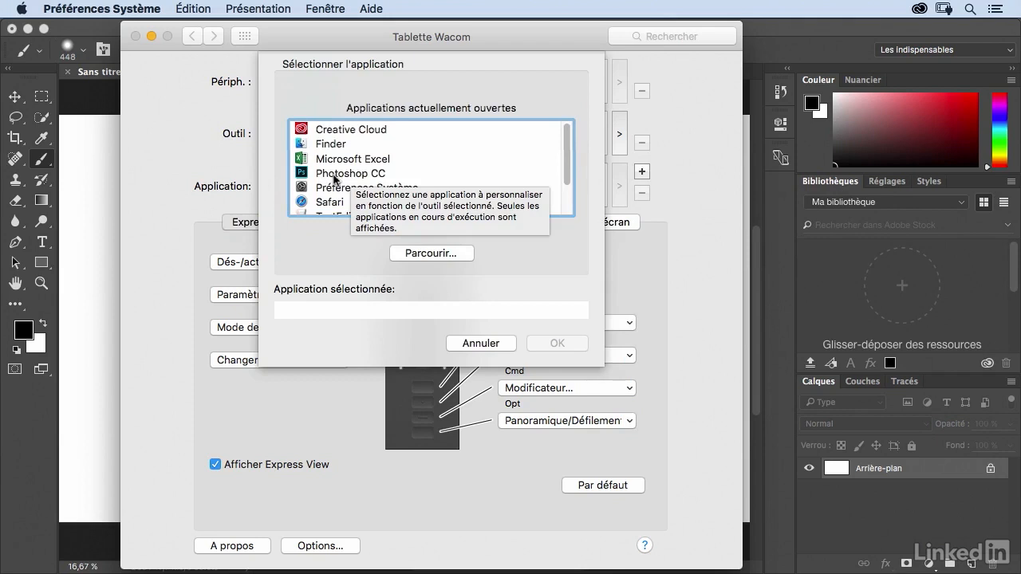
click(336, 175)
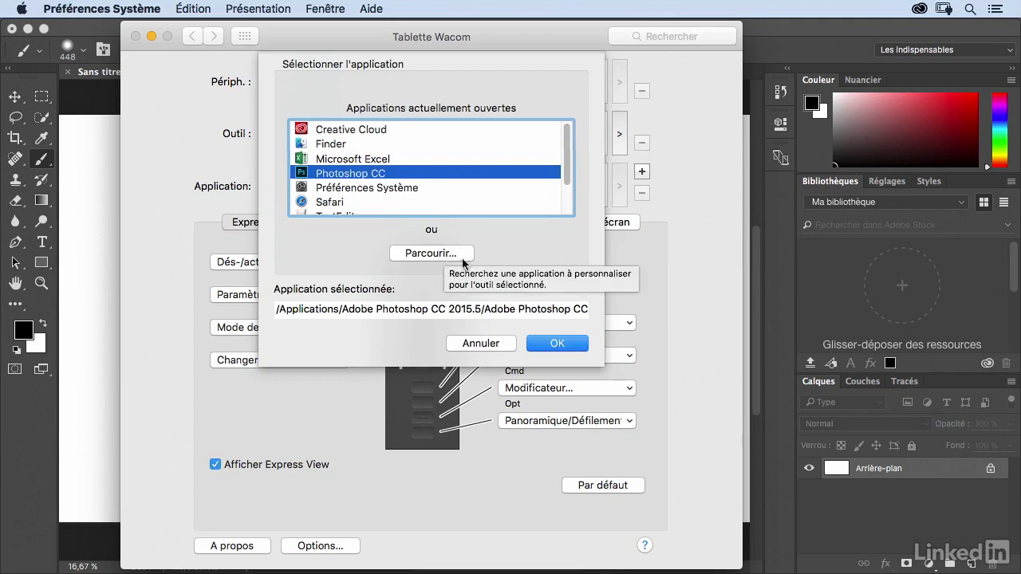
click(558, 344)
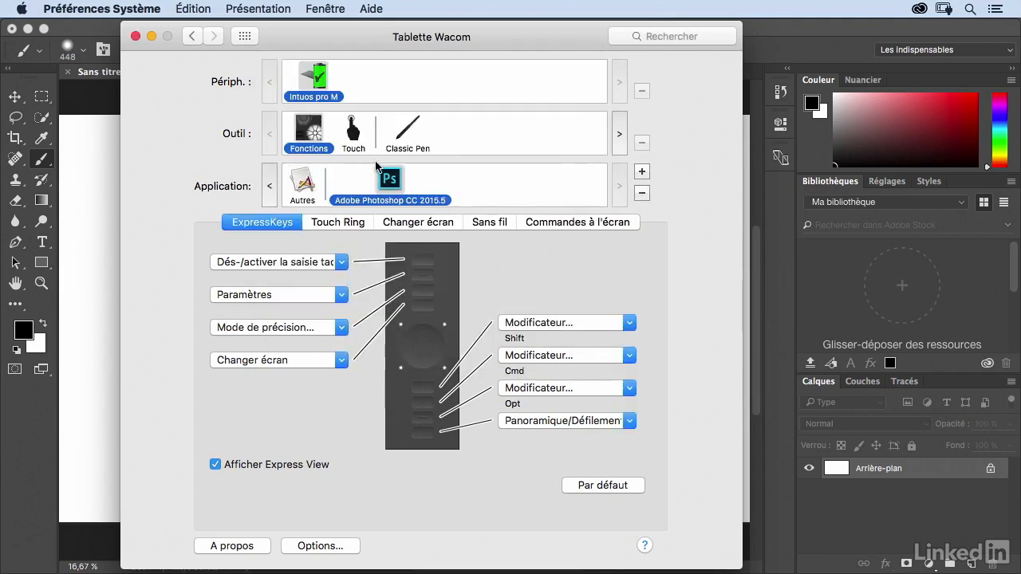
click(389, 181)
- Assign the CTRL + Option modifier combination to the first ExpressKey for Photoshop
click(341, 263)
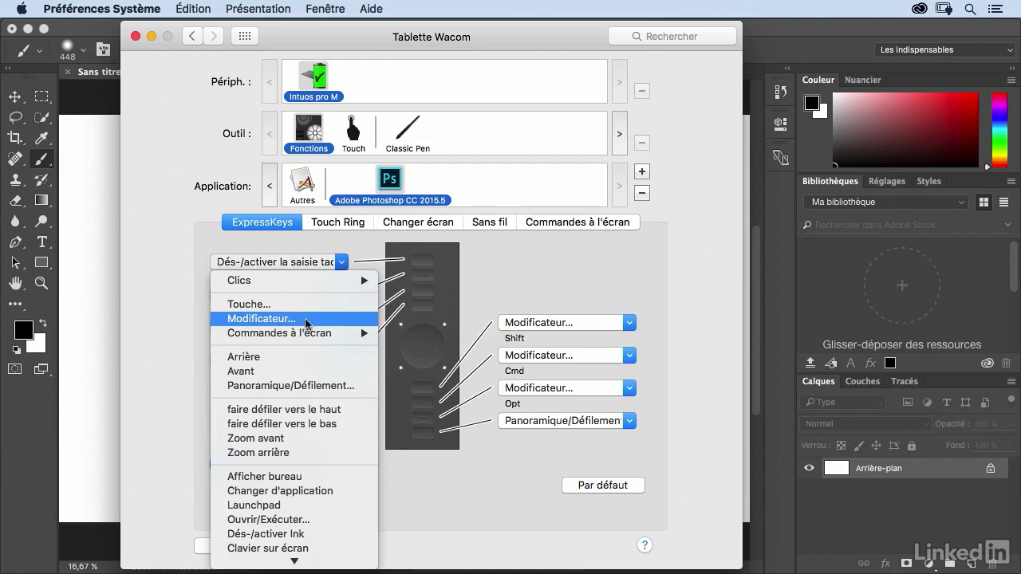
click(307, 323)
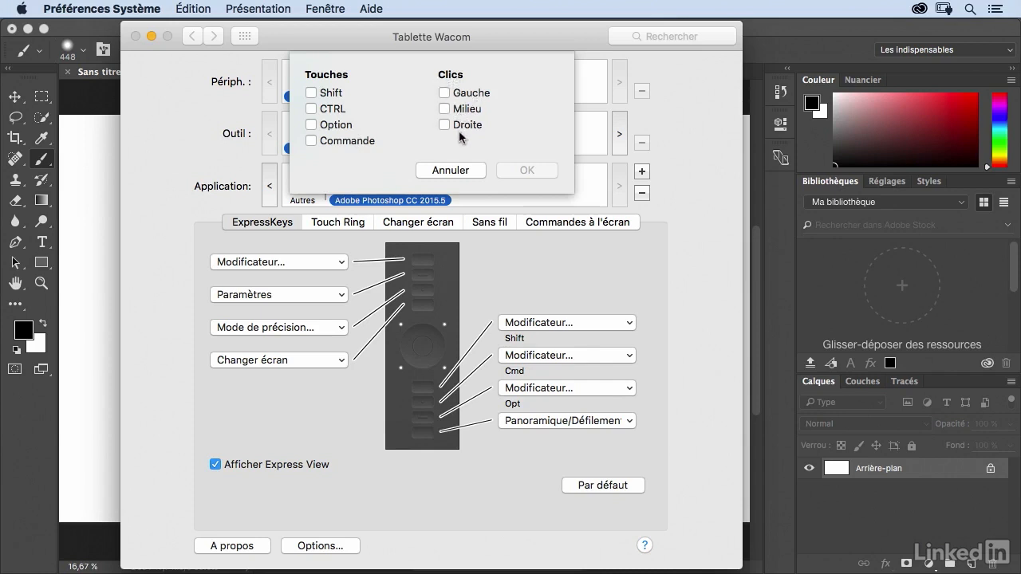
click(327, 112)
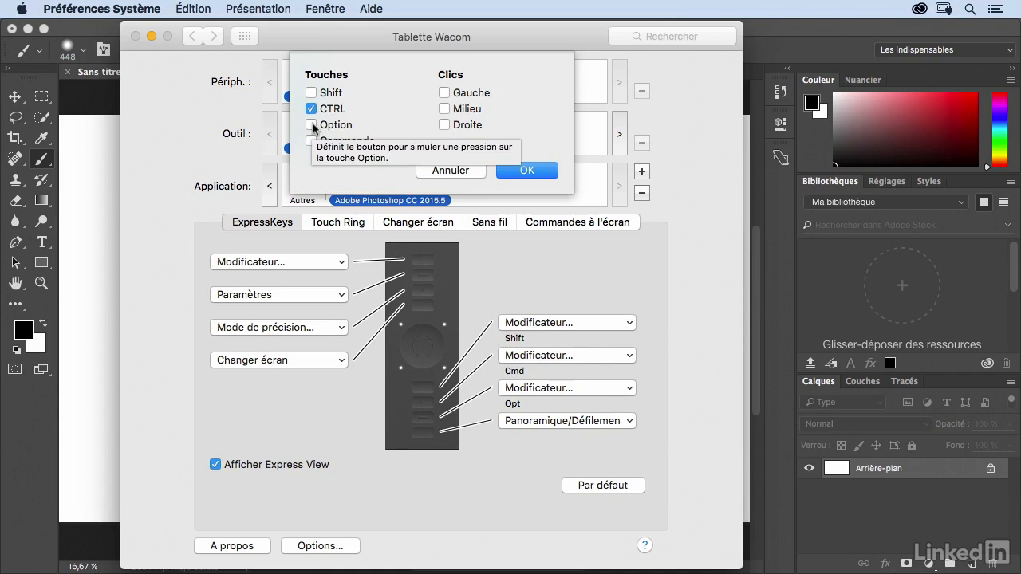
click(313, 127)
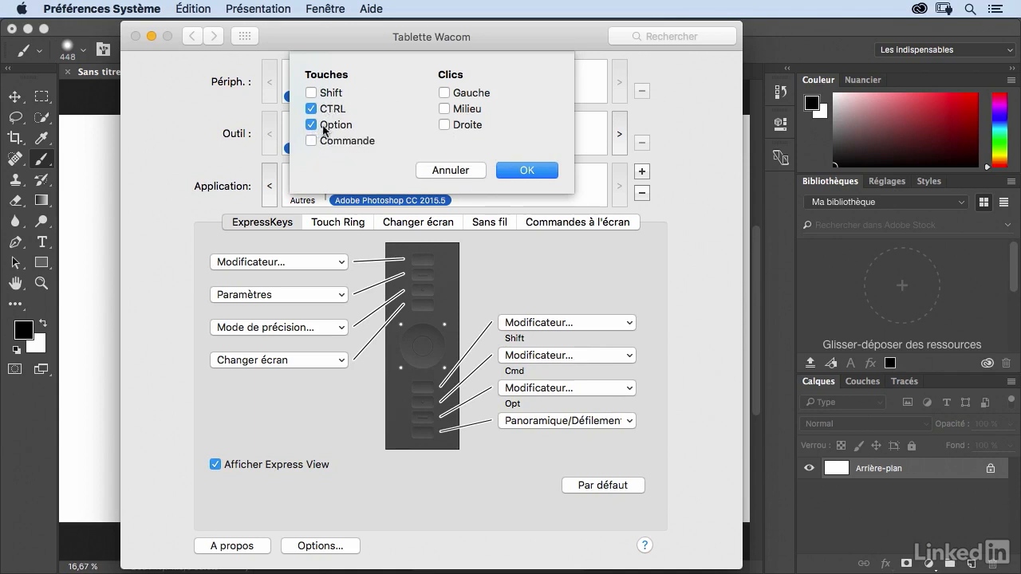
click(517, 173)
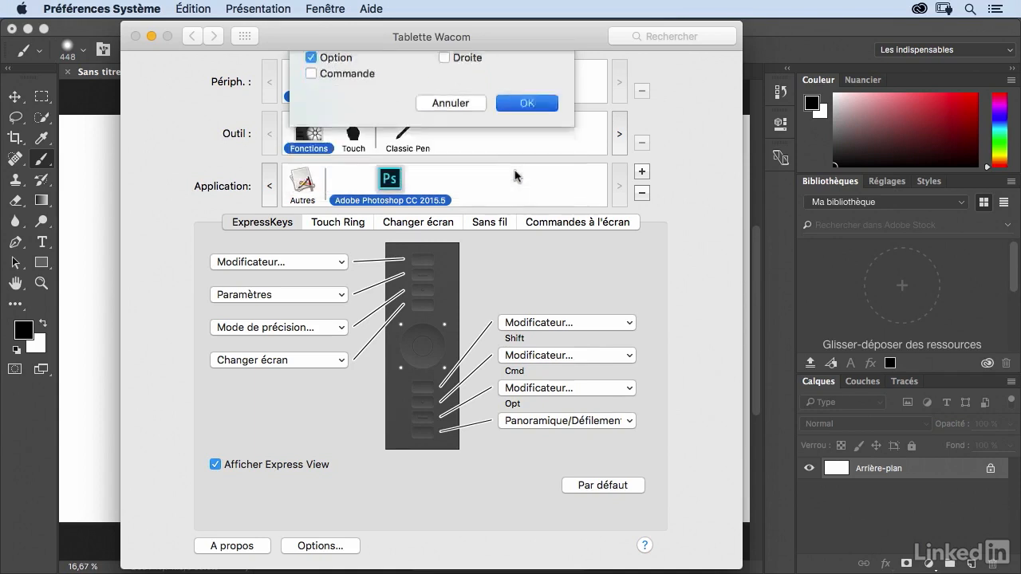
- Switch back to Photoshop and test the first ExpressKey by resizing the brush to about 176 px
click(103, 233)
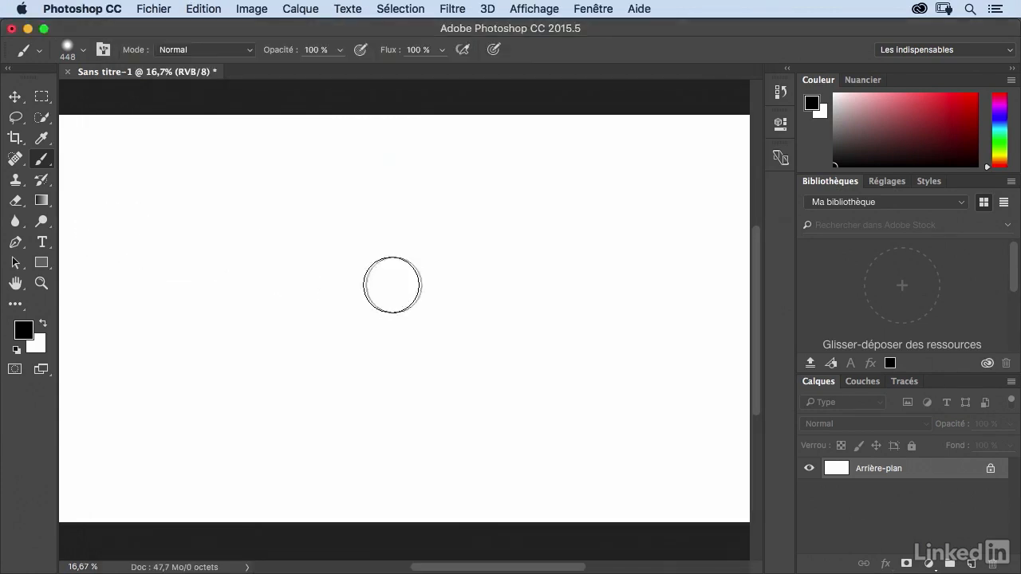
key(ctrl+alt)
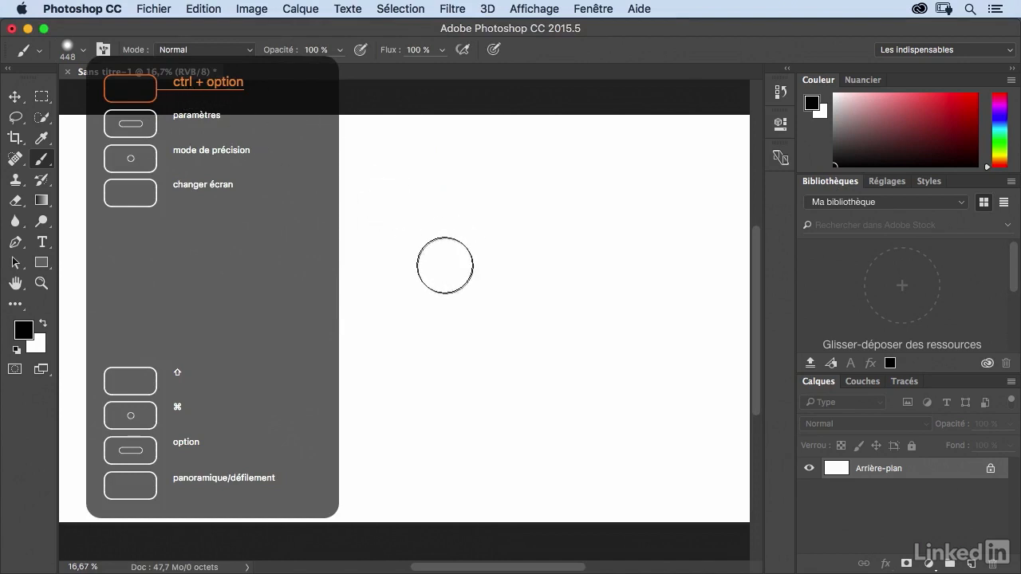
mouse_move(465, 272)
mouse_down()
mouse_move(537, 282)
mouse_move(421, 287)
mouse_move(436, 289)
mouse_move(426, 276)
mouse_up()
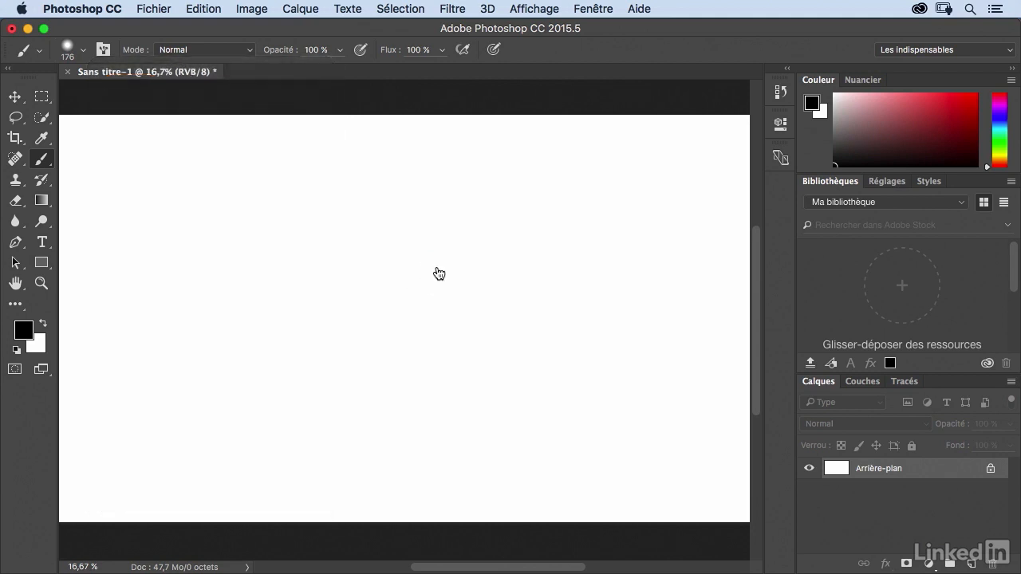
- Return to the Wacom tablet settings and add the left click (Gauche) to the first ExpressKey's modifier combination
key(super+Tab)
click(306, 267)
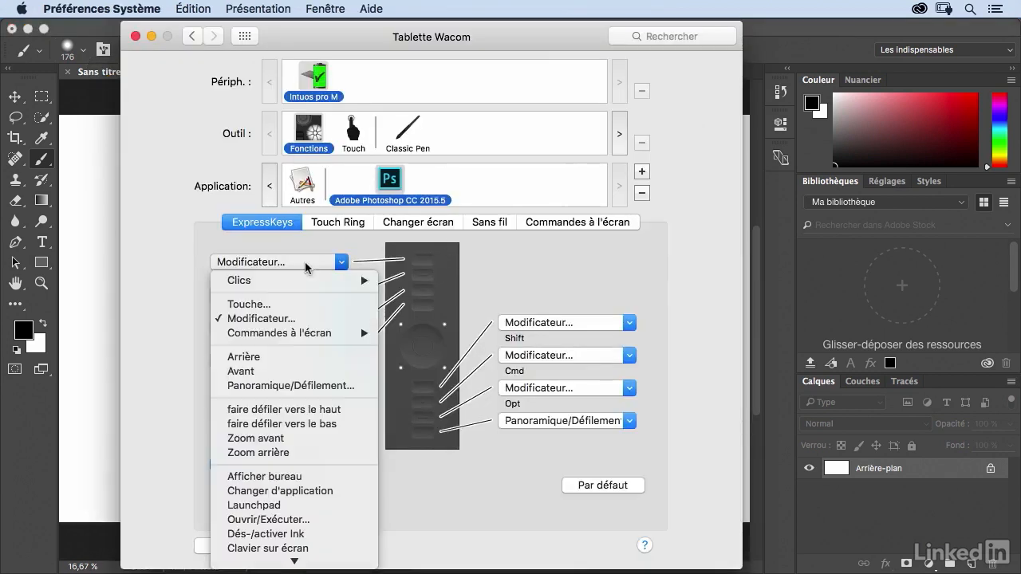
click(292, 317)
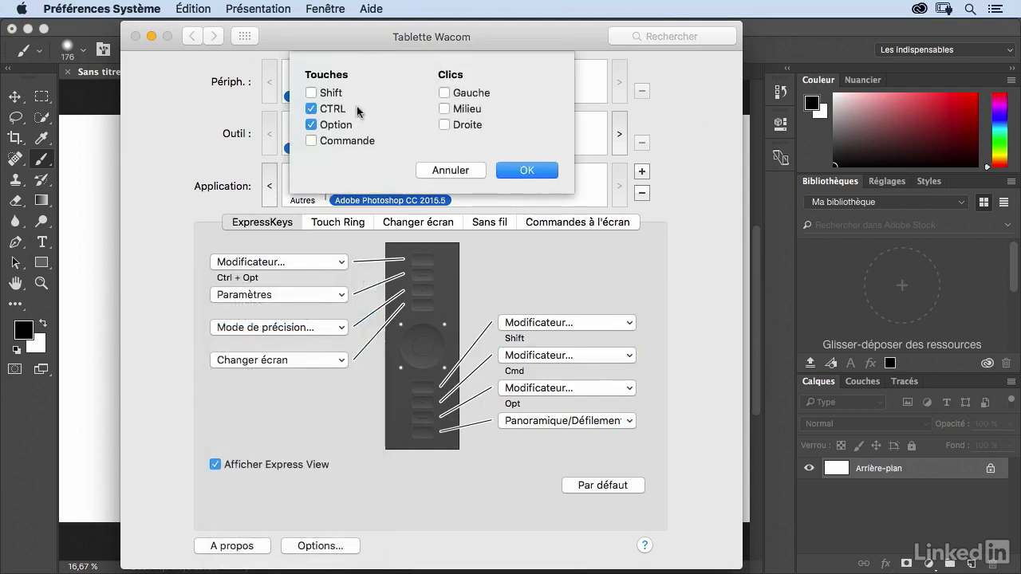
click(446, 94)
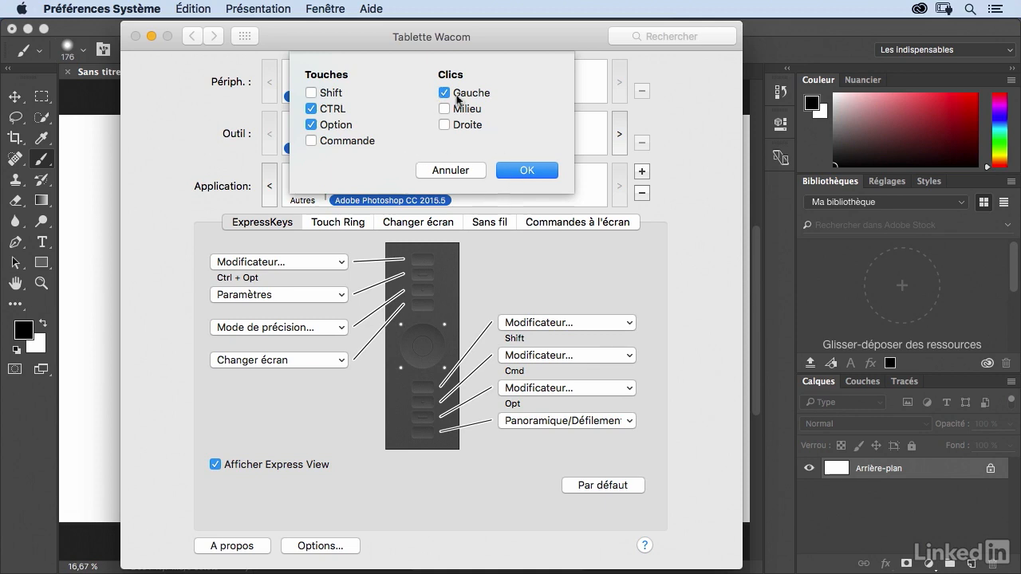
click(515, 171)
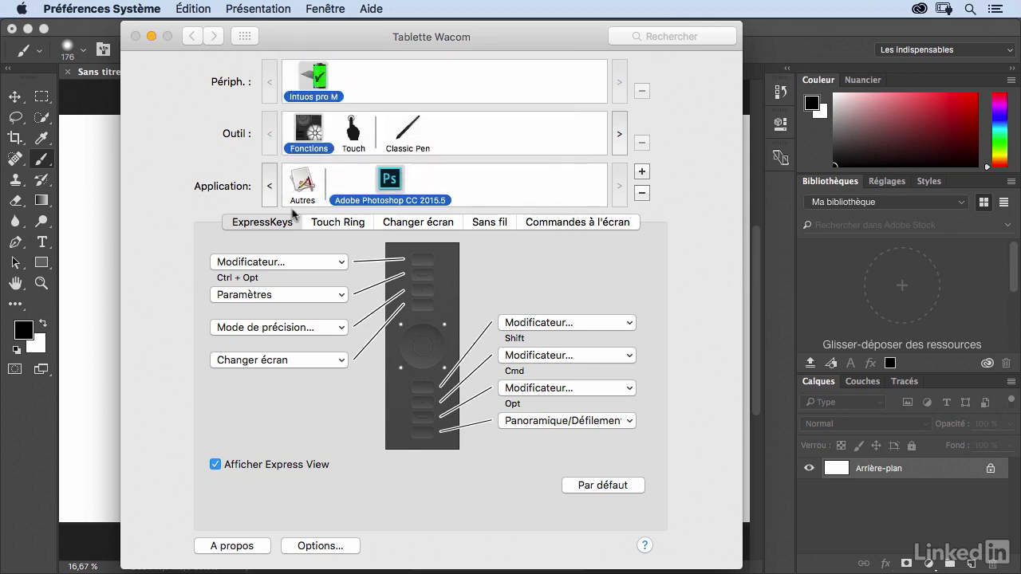
- Switch back to Photoshop and use the first ExpressKey to enlarge the brush to about 843 px
click(99, 246)
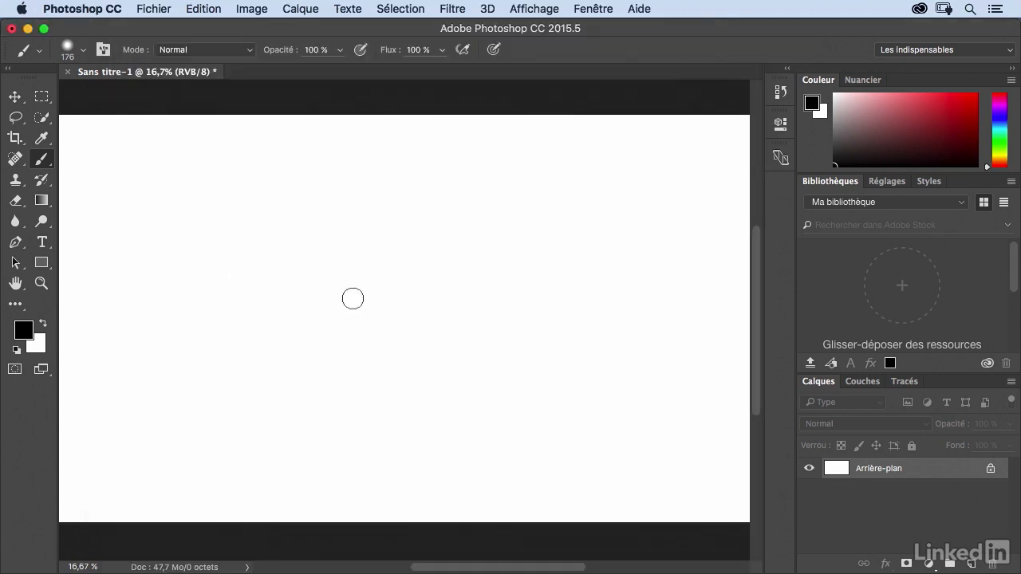
mouse_move(376, 305)
mouse_down()
mouse_move(434, 323)
mouse_move(406, 319)
mouse_move(381, 233)
mouse_move(381, 327)
mouse_move(380, 319)
mouse_move(415, 321)
mouse_up()
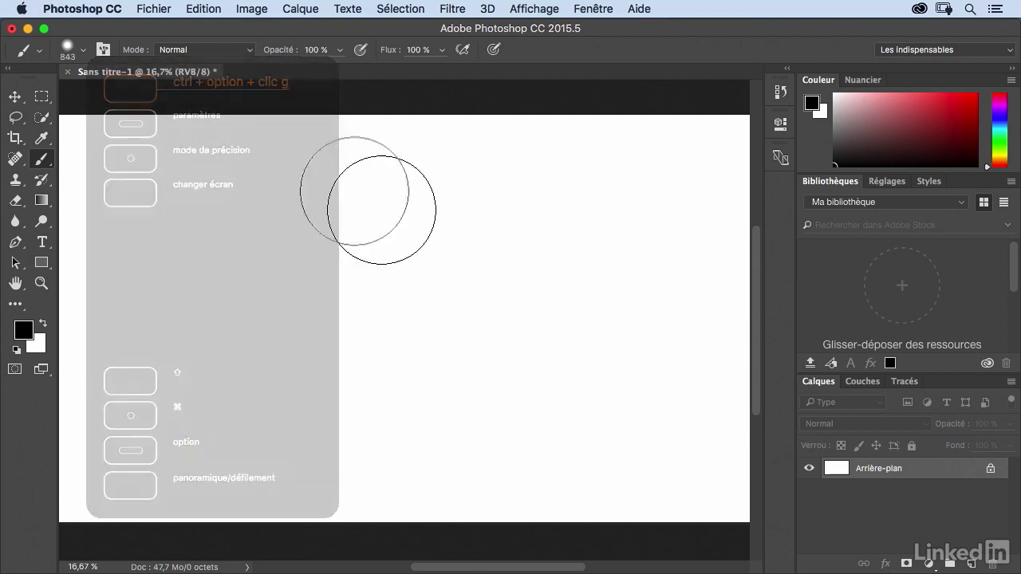
mouse_move(268, 114)
mouse_down()
mouse_move(228, 104)
mouse_move(212, 128)
mouse_move(228, 198)
mouse_move(223, 231)
mouse_up()
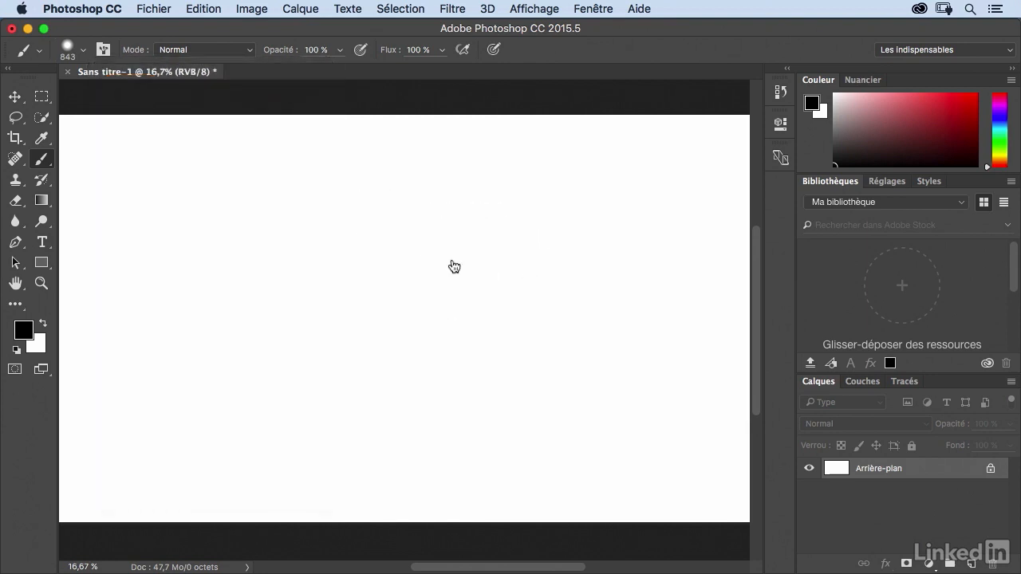
- Return to the Wacom tablet settings and turn off the Express View display (Afficher Express View)
key(super+Tab)
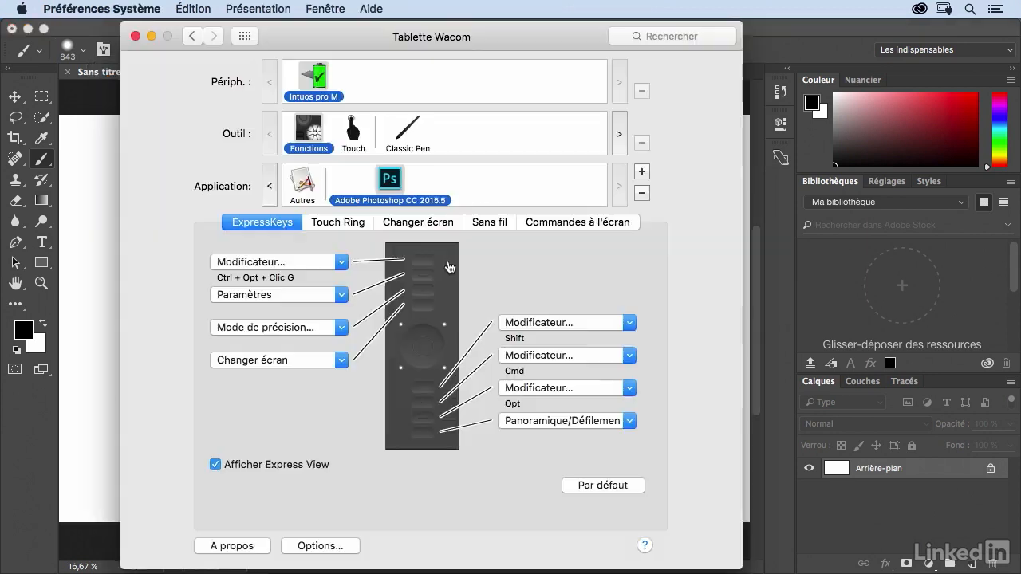
click(215, 465)
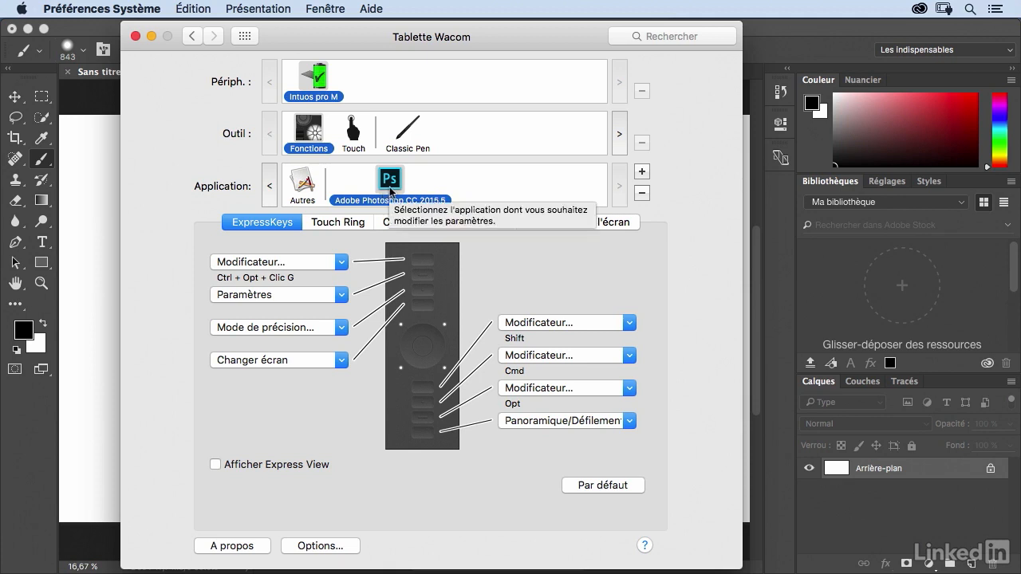
click(324, 264)
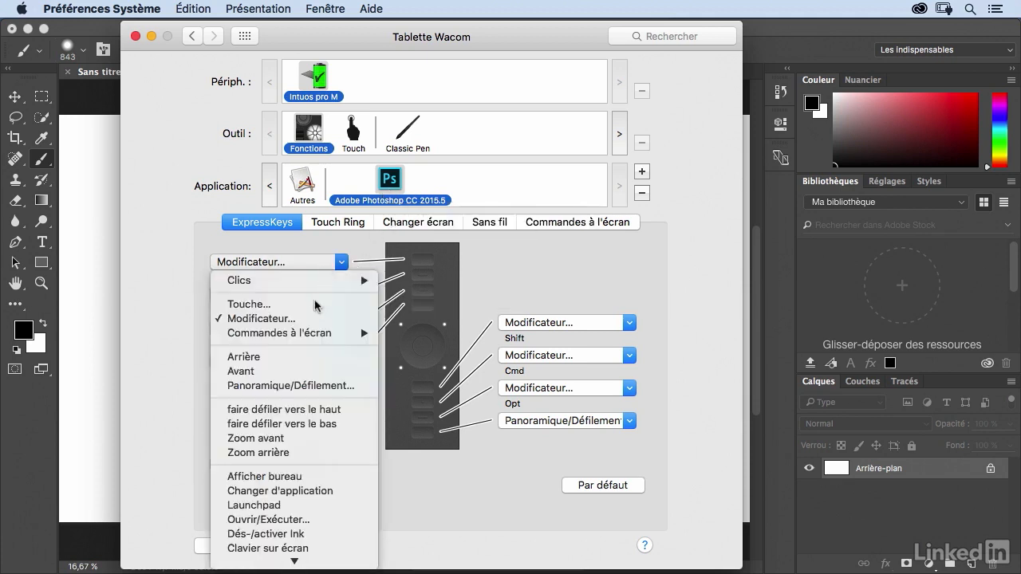
click(313, 319)
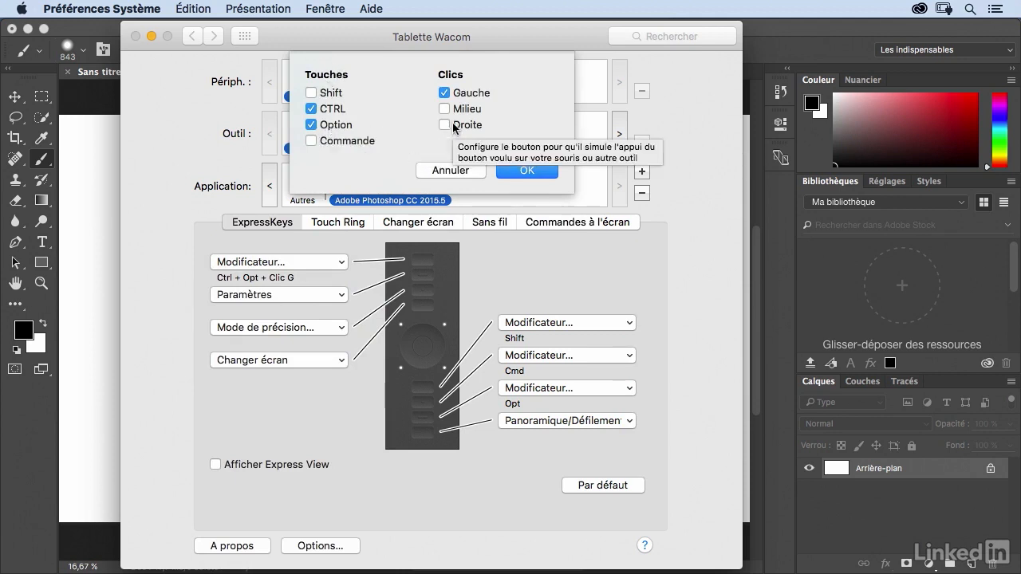
click(452, 170)
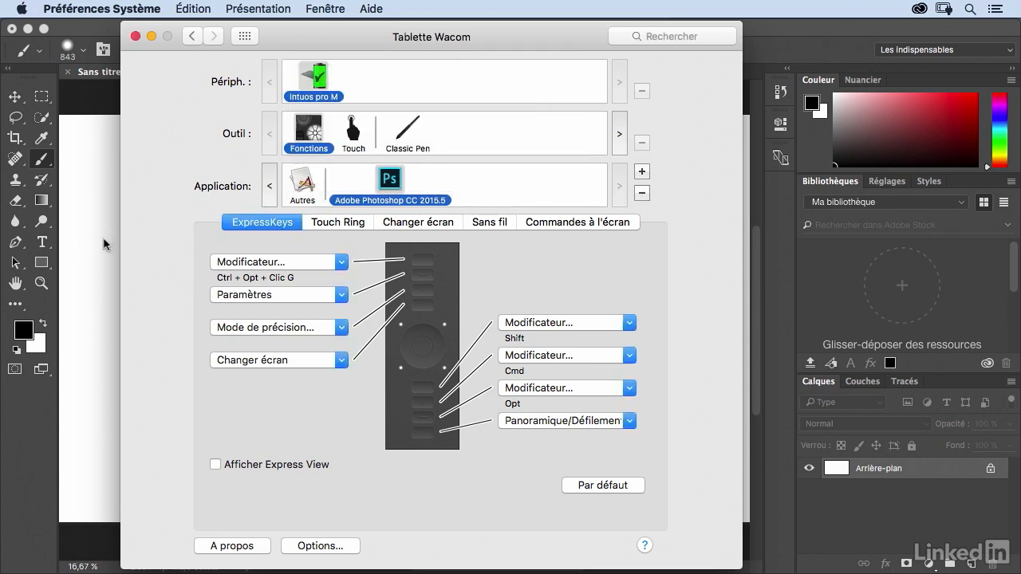
- Switch back to Photoshop, set the foreground colour to a medium purple and activate the Brush tool
click(104, 239)
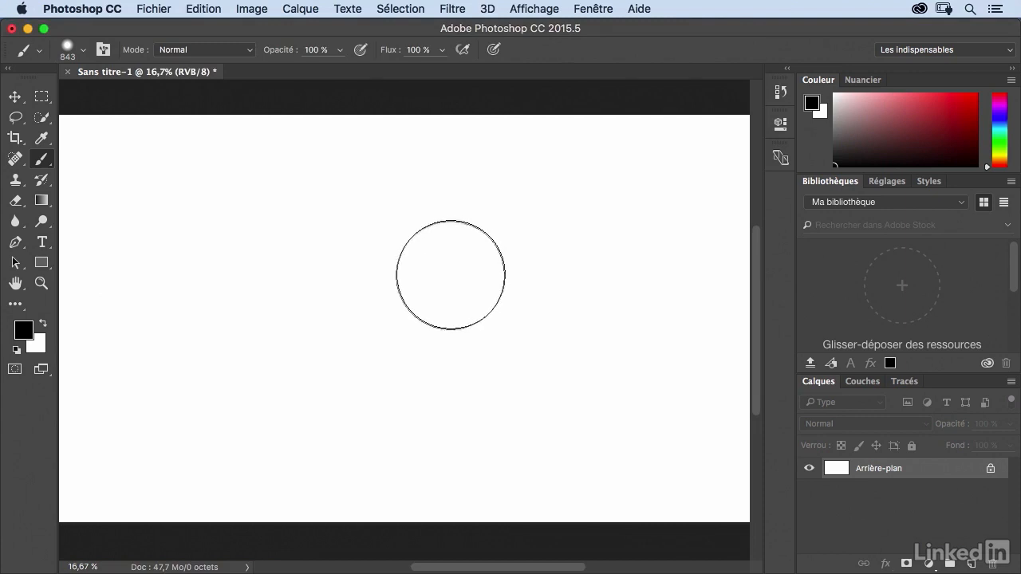
click(25, 332)
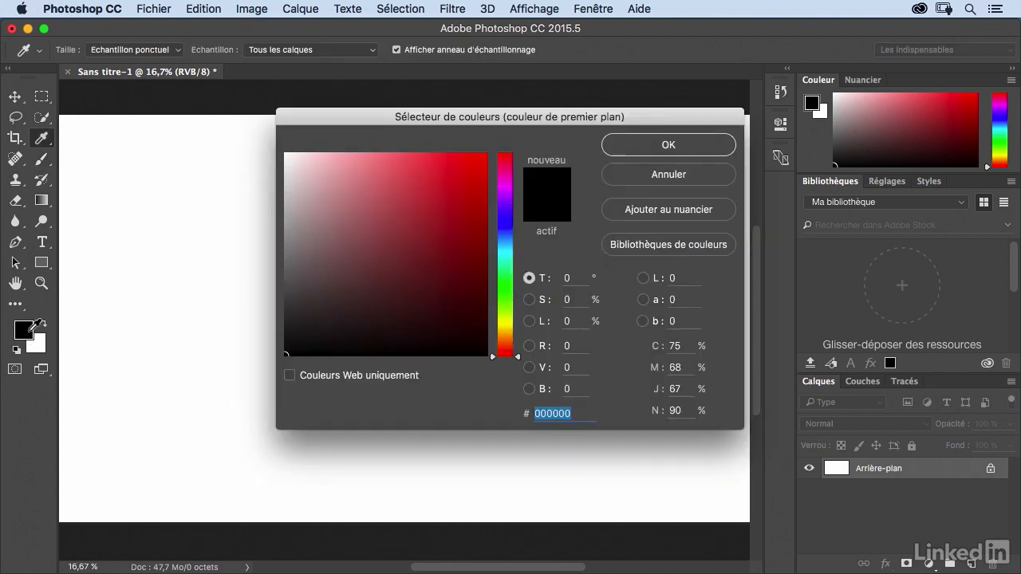
mouse_move(507, 175)
mouse_down()
mouse_move(508, 199)
mouse_move(322, 187)
mouse_move(399, 189)
mouse_move(392, 335)
mouse_move(399, 184)
mouse_move(388, 259)
mouse_move(387, 231)
mouse_up()
click(668, 144)
key(b)
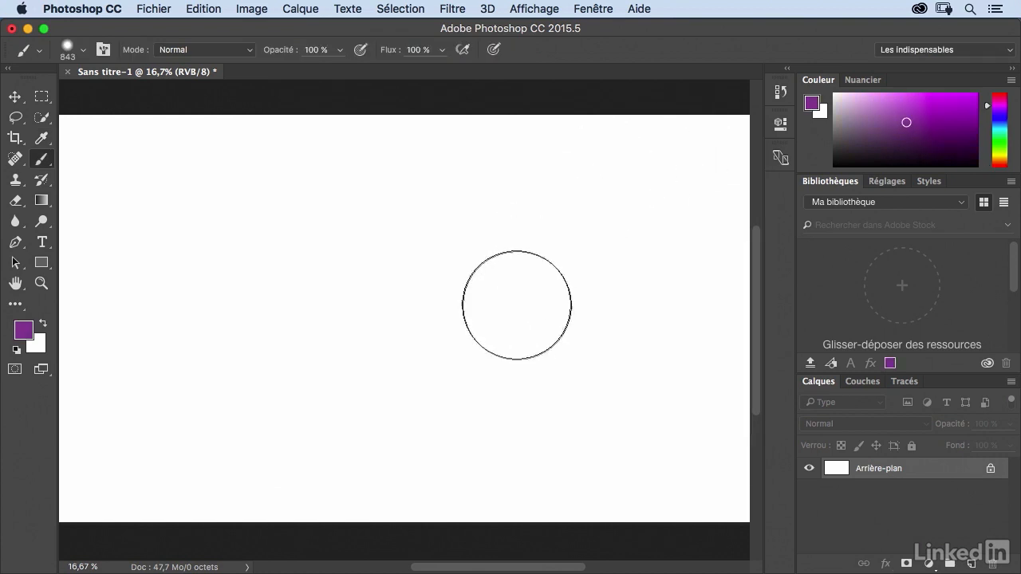
click(22, 332)
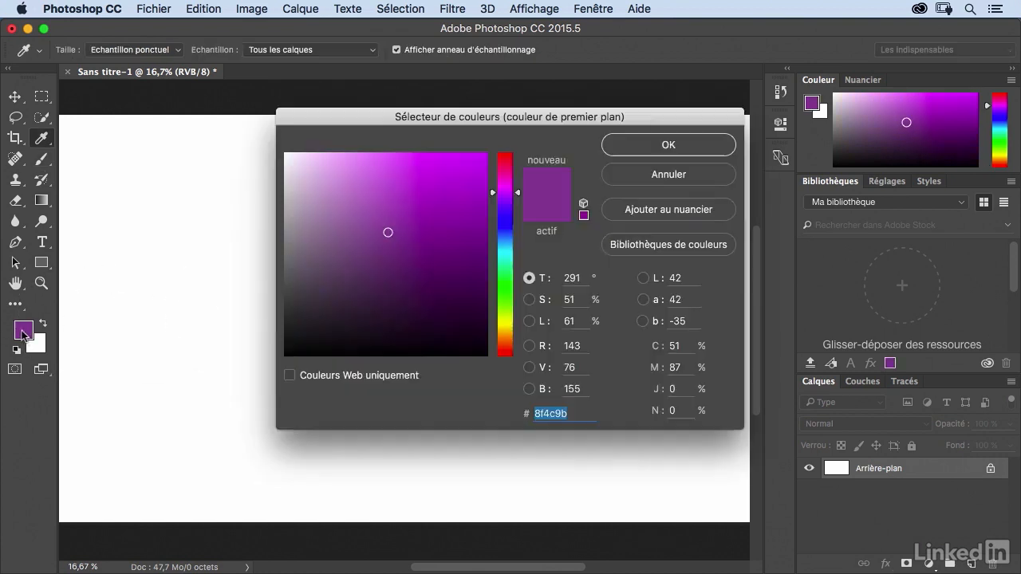
drag(515, 209, 511, 217)
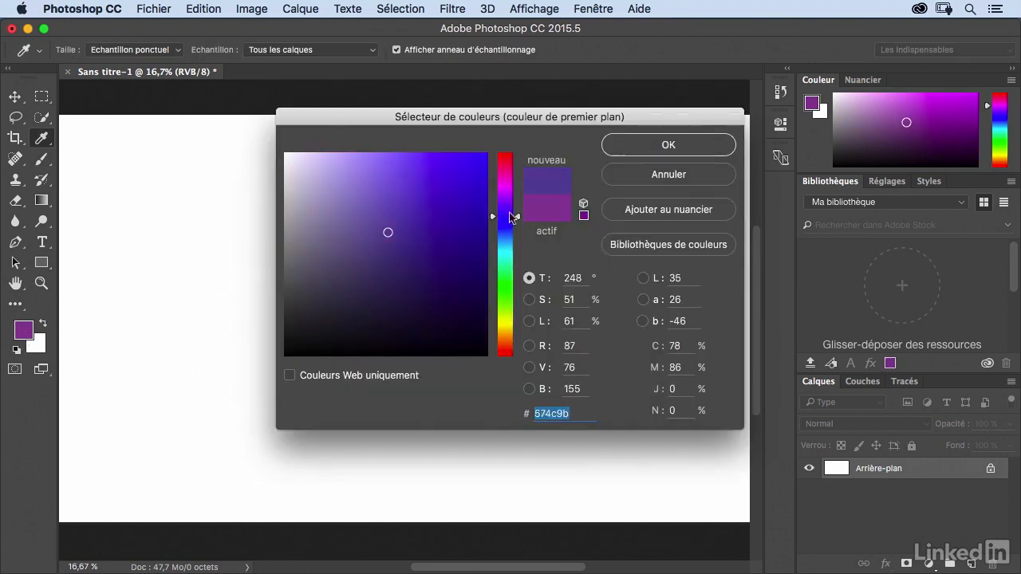
click(652, 174)
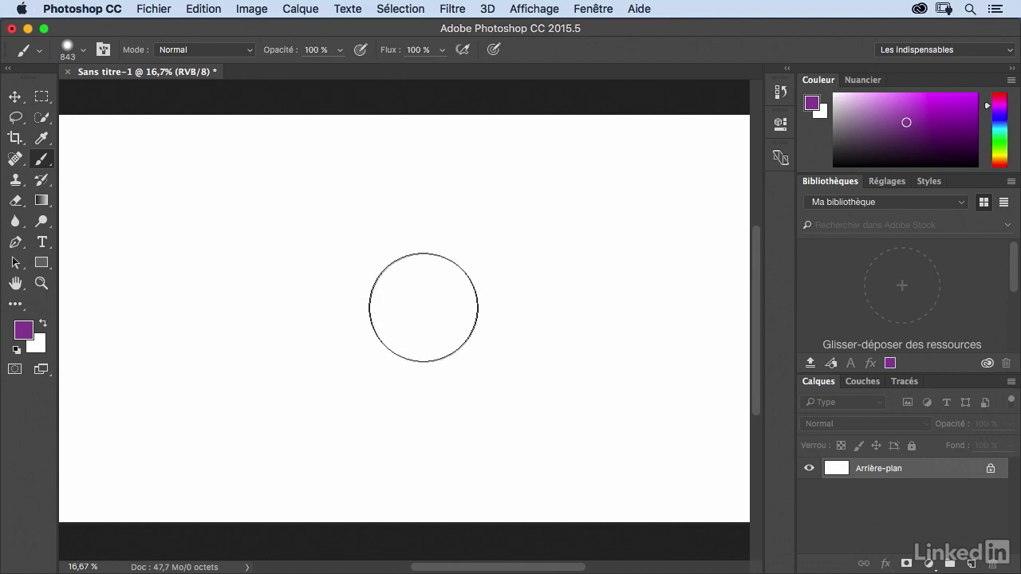
- Use the on-canvas HUD colour picker to set the foreground colour to a muted olive green
ctrl+alt+super+click(422, 308)
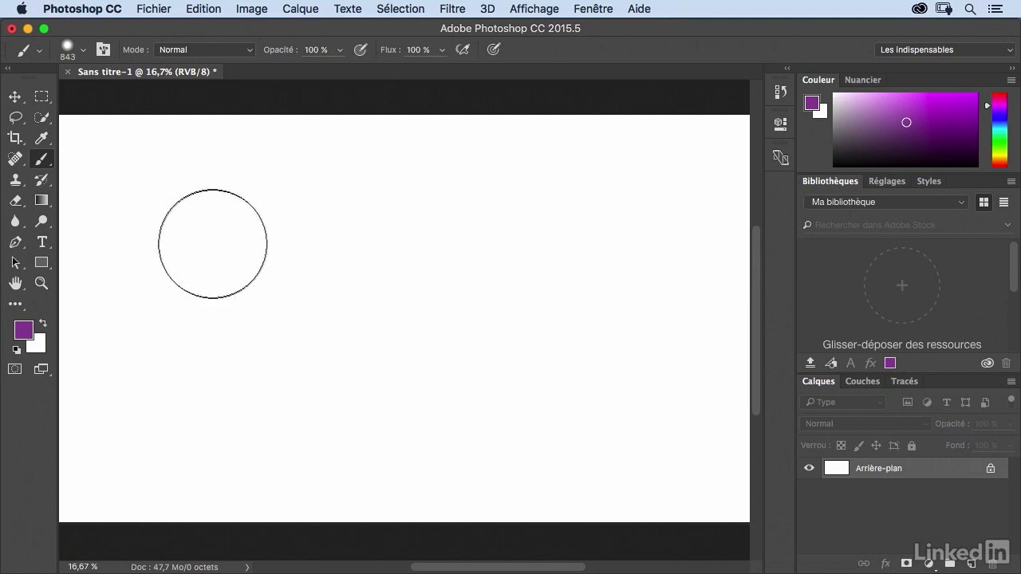
ctrl+alt+super+click(213, 242)
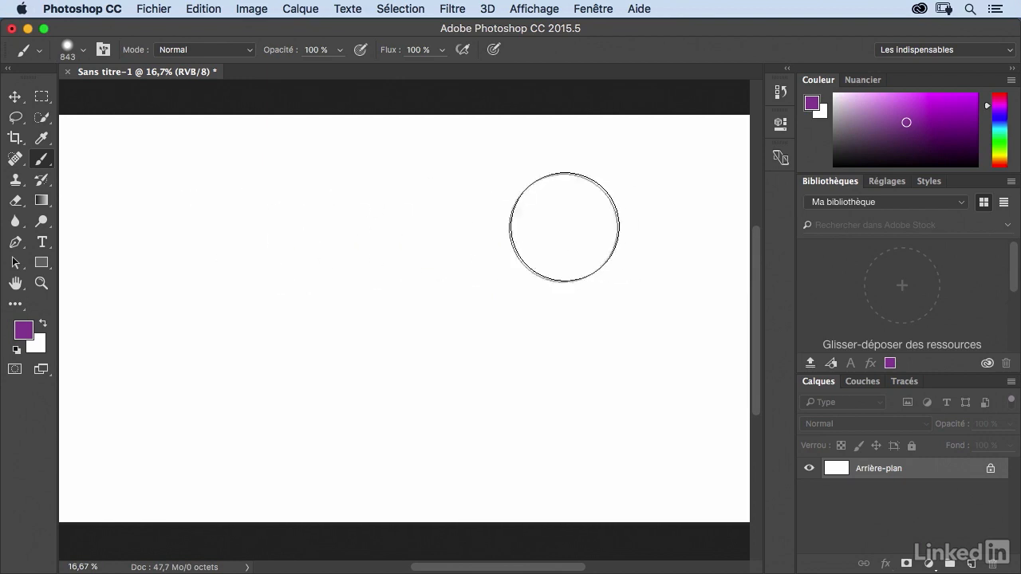
ctrl+alt+super+click(564, 232)
mouse_move(573, 221)
mouse_down()
mouse_move(662, 204)
mouse_move(670, 262)
mouse_move(619, 239)
mouse_move(526, 227)
mouse_move(553, 226)
mouse_move(540, 243)
mouse_move(588, 234)
mouse_up()
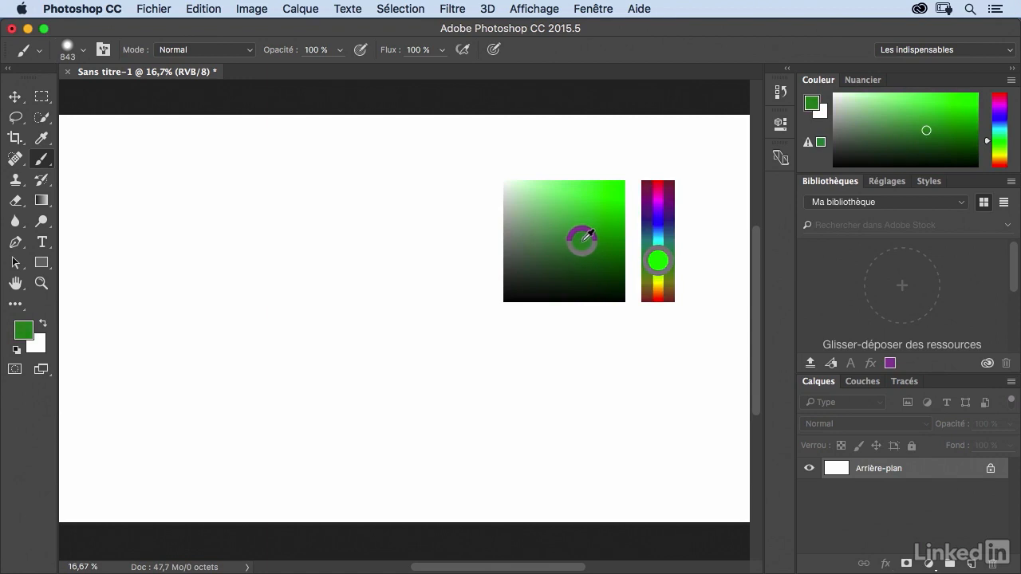
drag(588, 234, 544, 243)
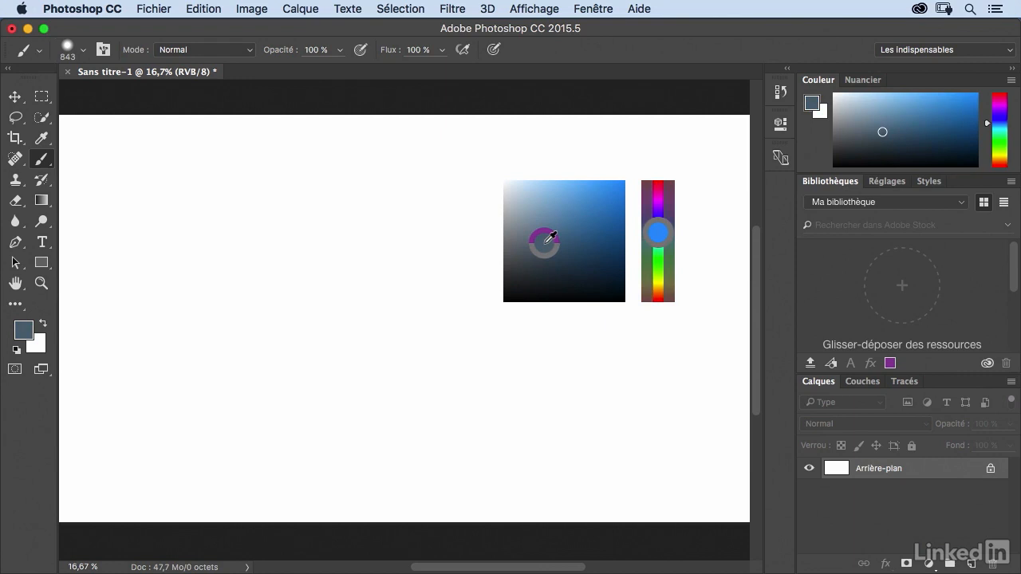
mouse_move(550, 237)
mouse_down()
mouse_move(665, 245)
mouse_move(538, 232)
mouse_move(550, 240)
mouse_move(541, 254)
mouse_up()
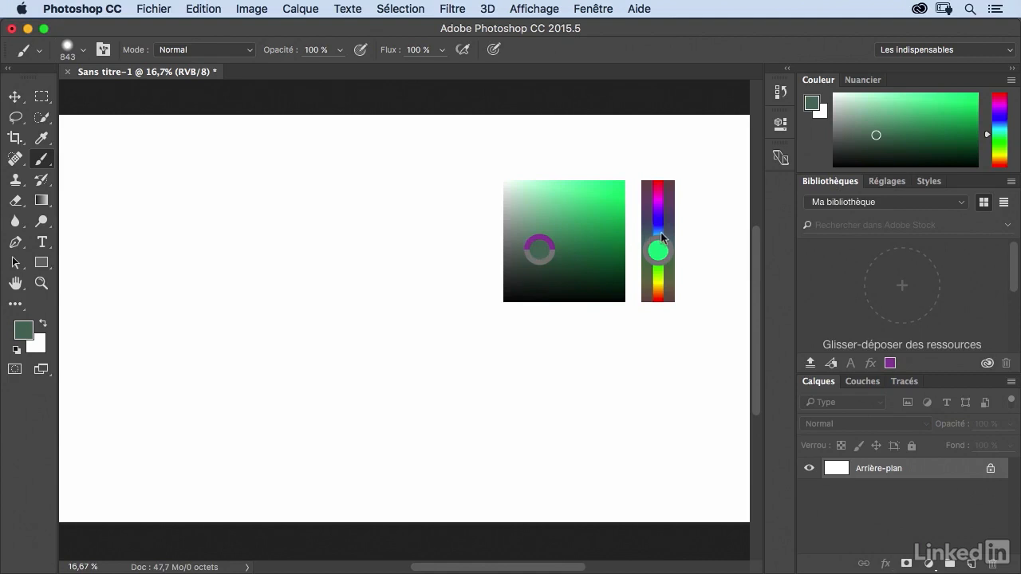
mouse_move(660, 232)
mouse_down()
mouse_move(659, 199)
mouse_move(657, 269)
mouse_move(663, 190)
mouse_move(664, 274)
mouse_move(666, 264)
mouse_up()
mouse_move(320, 264)
mouse_down()
mouse_move(319, 273)
mouse_move(310, 269)
mouse_up()
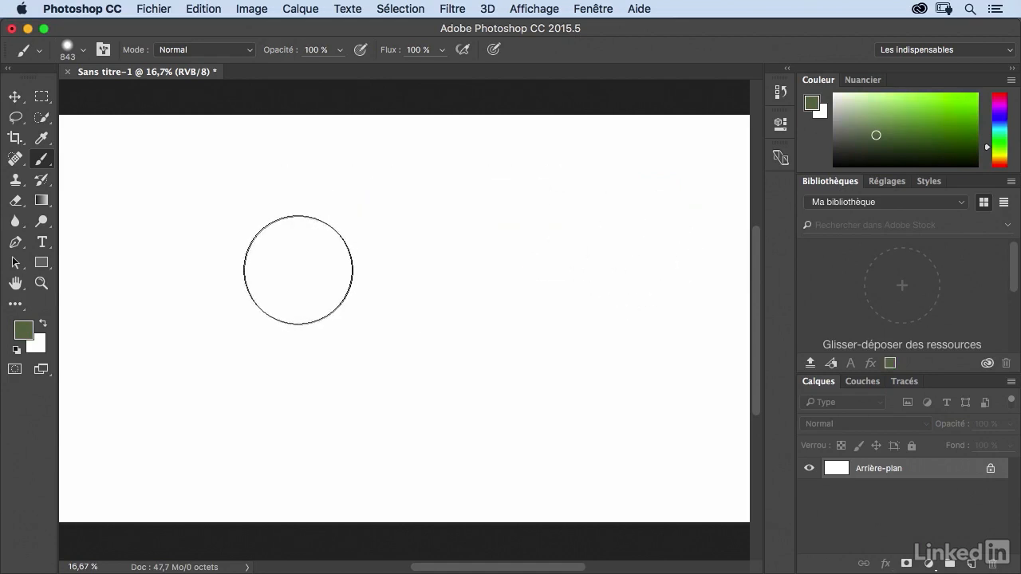
- In the general preferences, set the HUD colour picker (Sélecteur de couleurs HUD) to Roue des teintes (petite) and activate the Brush tool
click(106, 13)
mouse_move(104, 60)
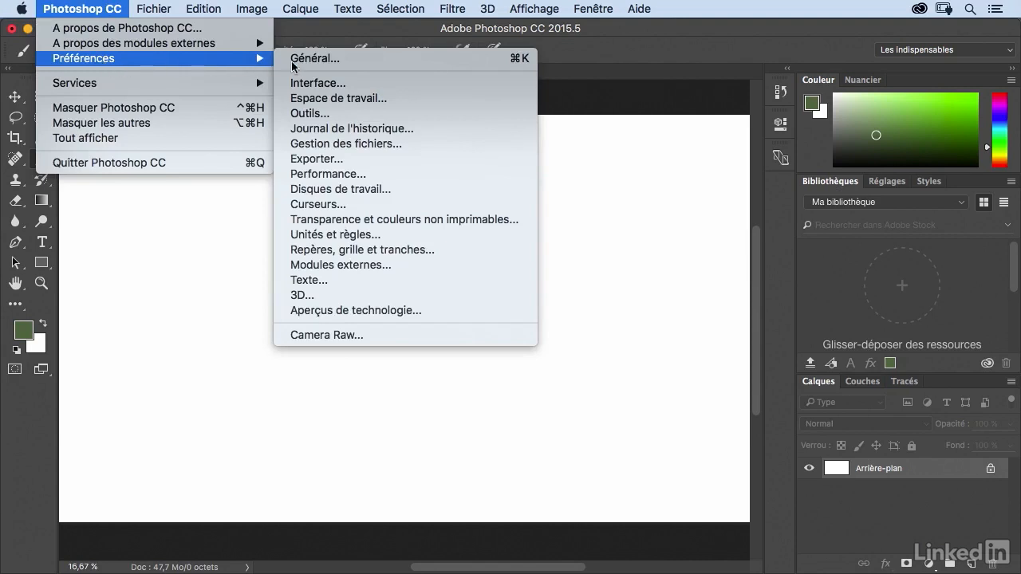
click(345, 61)
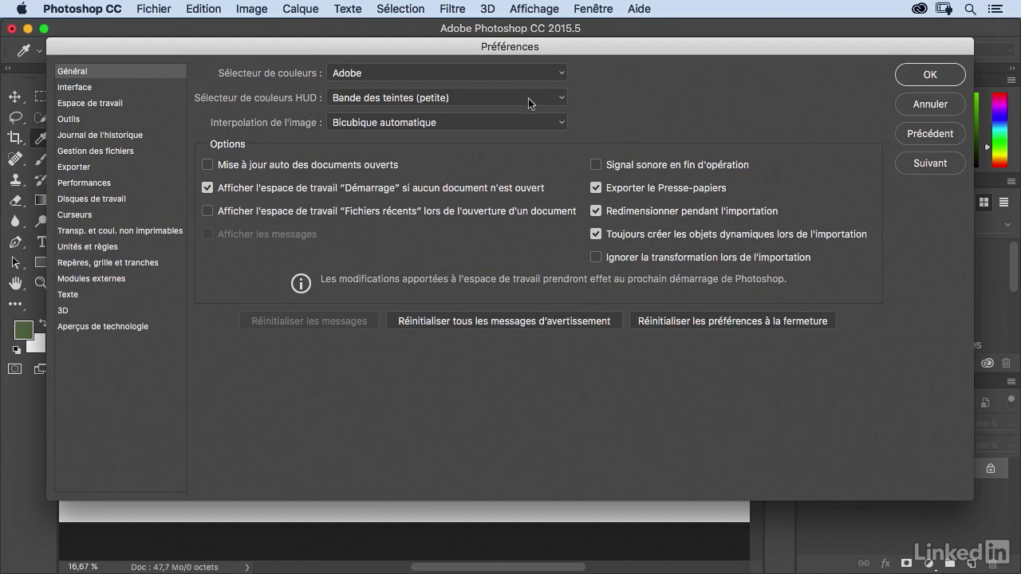
click(566, 103)
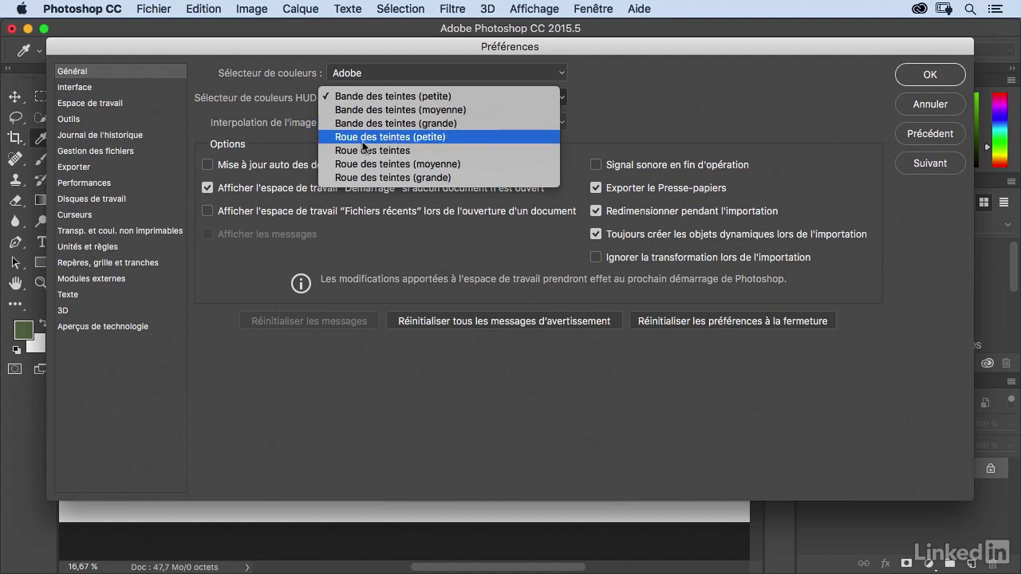
click(427, 137)
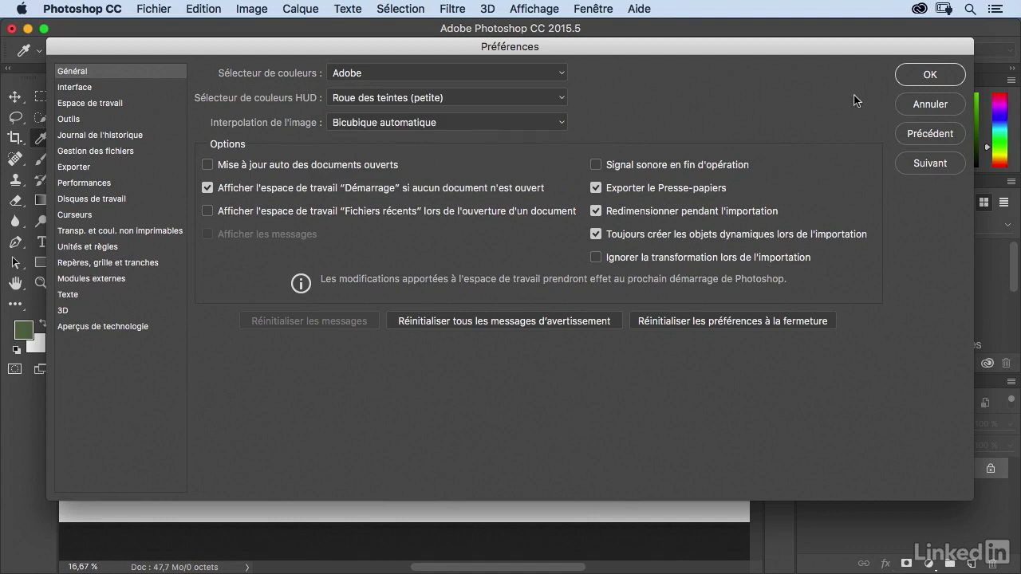
click(910, 80)
key(b)
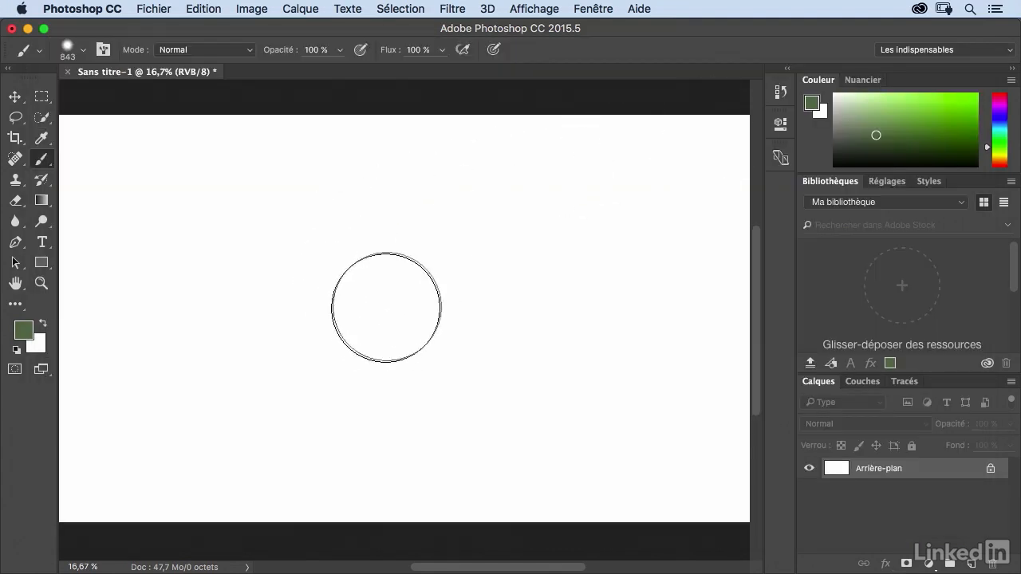
- Pick a medium blue with the HUD hue wheel and paint a broad area across the canvas, plus a dark navy stroke along its lower edge
ctrl+alt+super+click(335, 315)
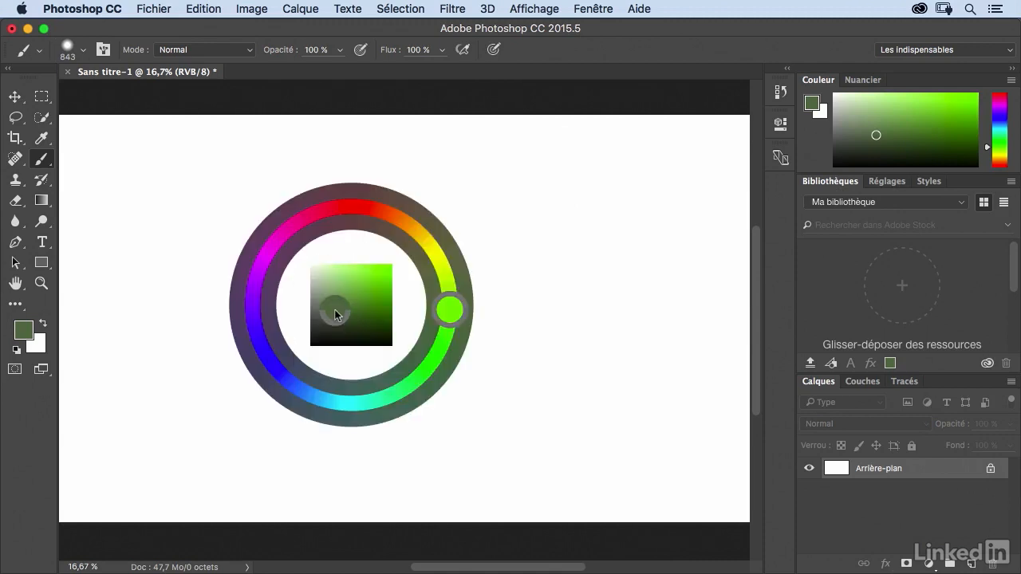
mouse_move(335, 313)
mouse_down()
mouse_move(381, 205)
mouse_move(444, 212)
mouse_move(463, 319)
mouse_move(326, 400)
mouse_move(259, 272)
mouse_move(381, 199)
mouse_move(335, 402)
mouse_move(313, 295)
mouse_move(282, 228)
mouse_move(406, 303)
mouse_move(449, 351)
mouse_move(380, 323)
mouse_move(285, 234)
mouse_move(314, 246)
mouse_move(359, 292)
mouse_move(388, 381)
mouse_move(378, 284)
mouse_move(418, 228)
mouse_move(404, 217)
mouse_move(440, 254)
mouse_move(343, 302)
mouse_move(292, 290)
mouse_move(292, 358)
mouse_move(316, 371)
mouse_move(359, 262)
mouse_move(335, 277)
mouse_move(405, 254)
mouse_up()
mouse_move(240, 236)
mouse_down()
mouse_move(550, 242)
mouse_move(210, 296)
mouse_move(331, 310)
mouse_up()
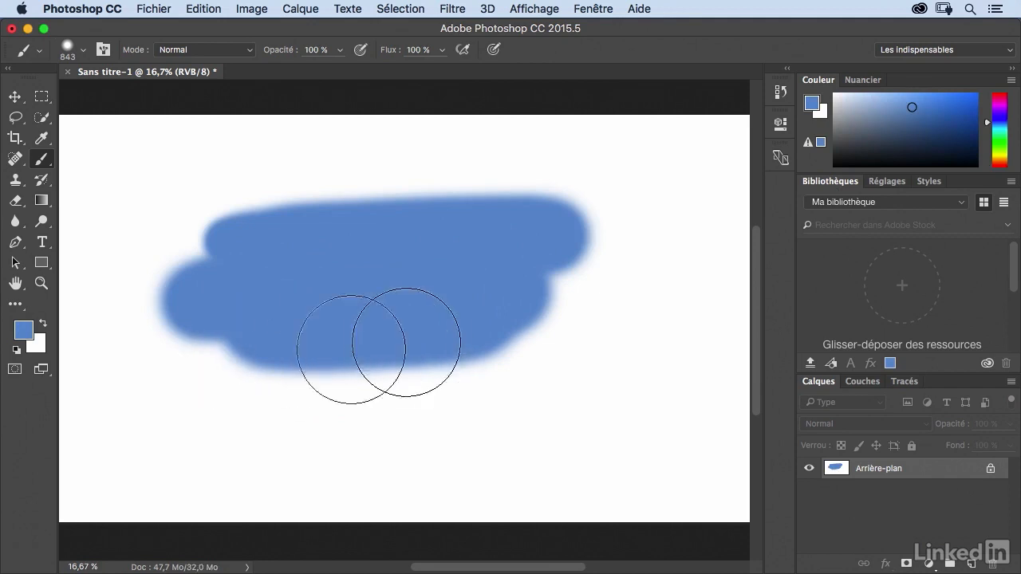
drag(338, 358, 329, 384)
mouse_move(238, 387)
mouse_down()
mouse_move(456, 383)
mouse_move(422, 376)
mouse_up()
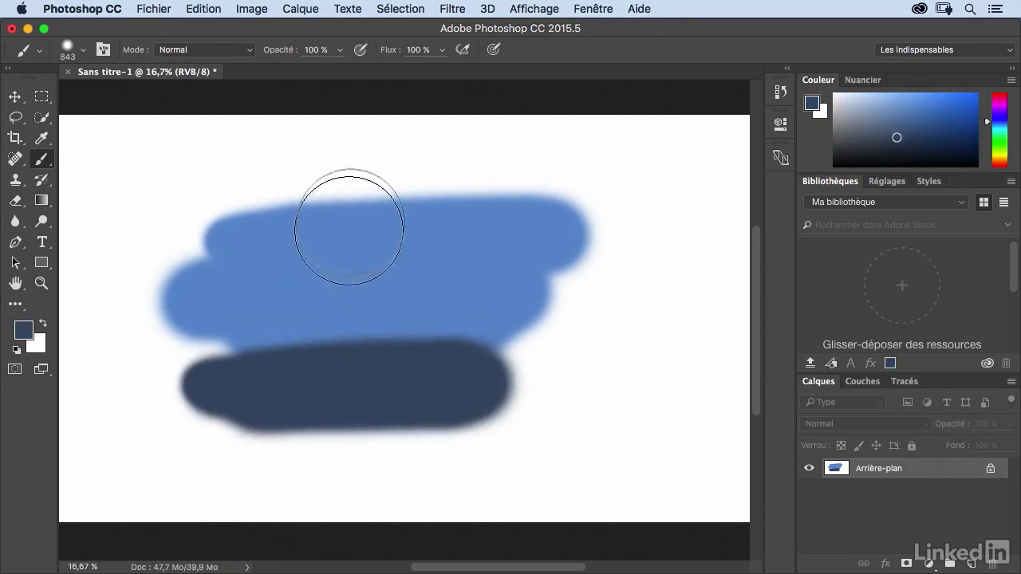
- Pick a dark brown with the HUD hue wheel and paint above the blue area and over the navy stroke's left end
drag(380, 257, 387, 254)
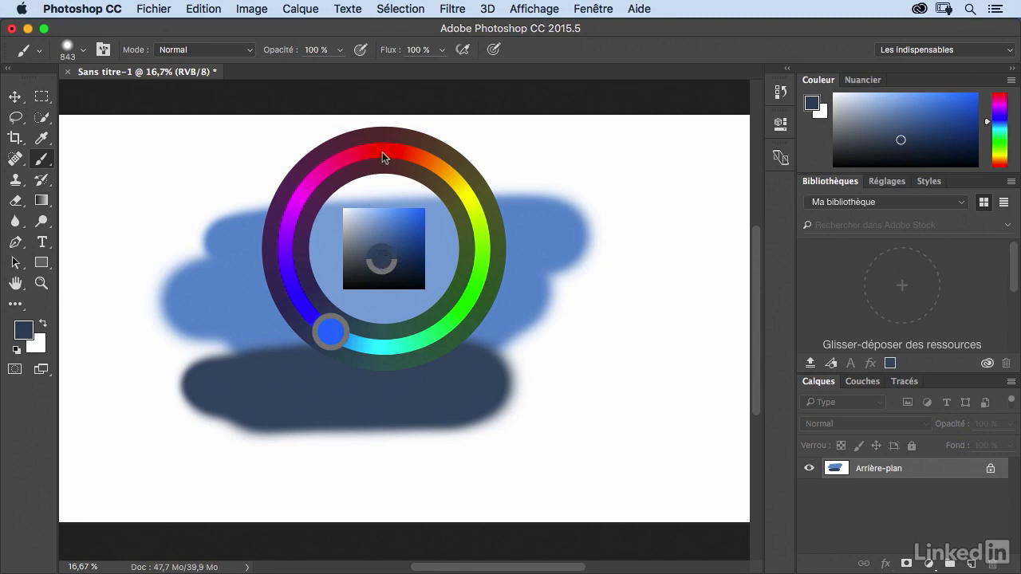
mouse_move(435, 163)
mouse_down()
mouse_move(455, 167)
mouse_move(438, 160)
mouse_move(453, 167)
mouse_move(363, 183)
mouse_move(449, 189)
mouse_move(391, 170)
mouse_up()
drag(225, 373, 209, 367)
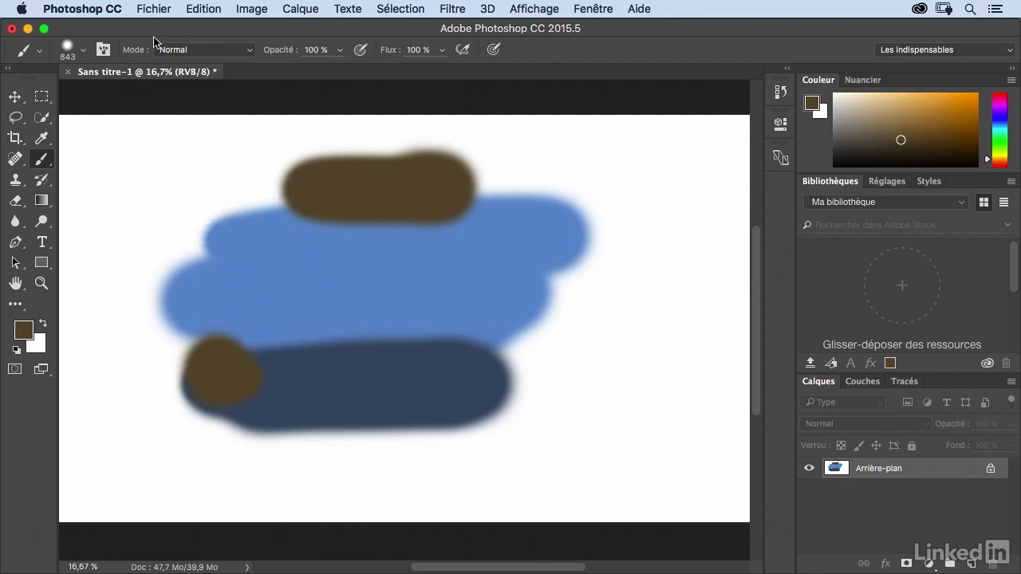
- Switch to the Wacom tablet settings in System Preferences and assign the second ExpressKey the modifier combination CTRL + Option + Commande + left click (Gauche)
click(31, 10)
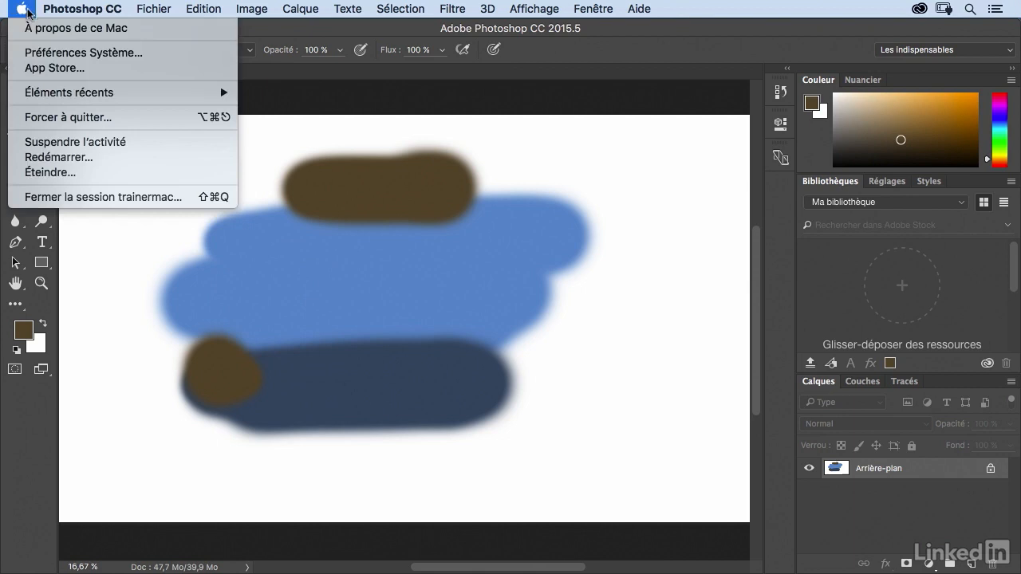
click(71, 52)
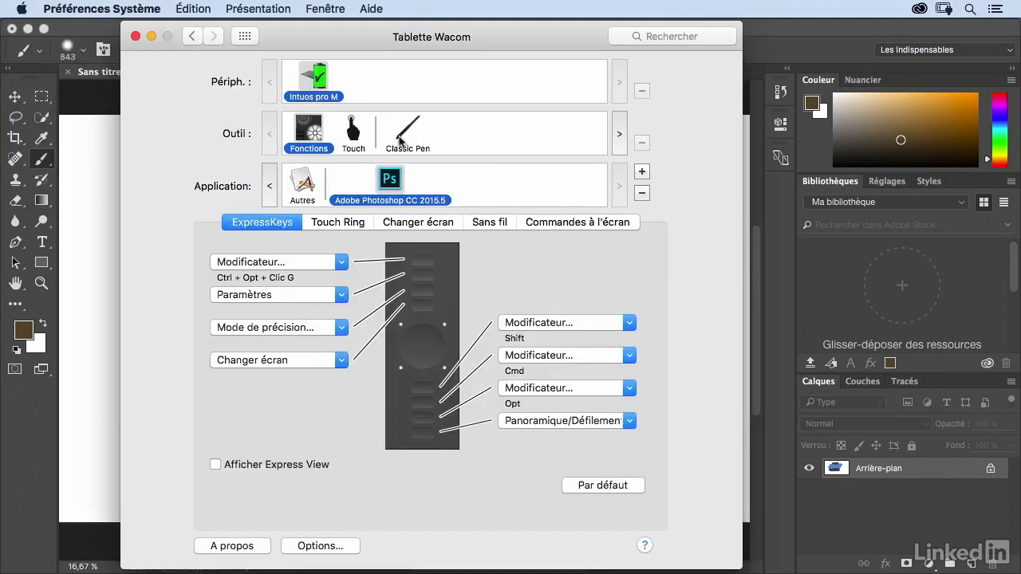
click(339, 296)
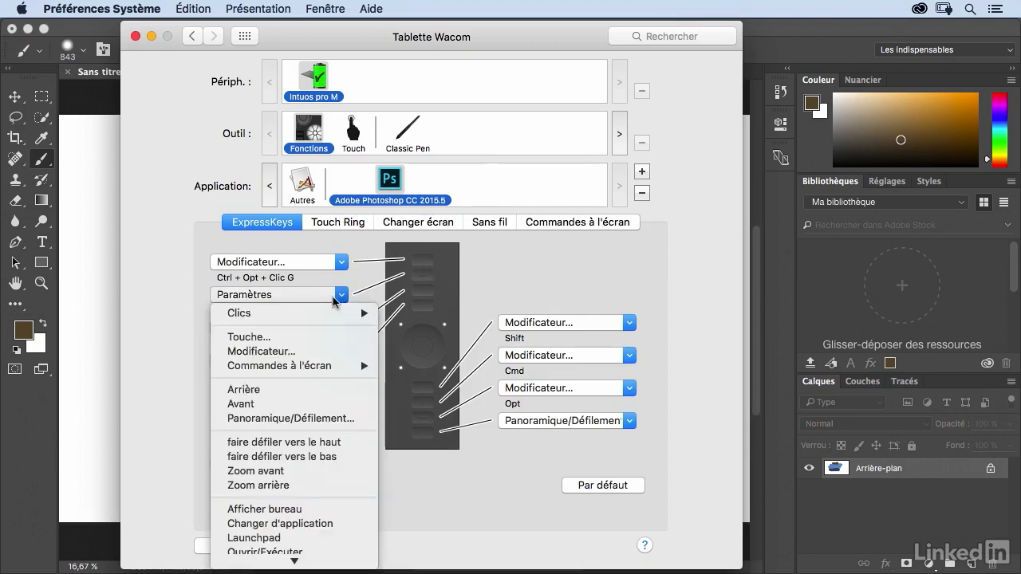
click(262, 358)
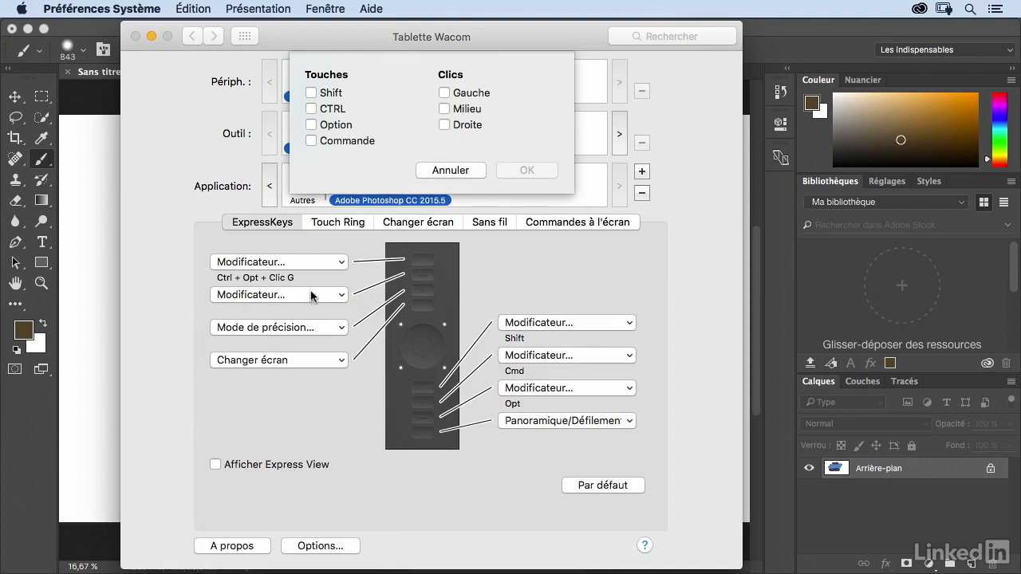
click(309, 111)
click(311, 126)
click(311, 142)
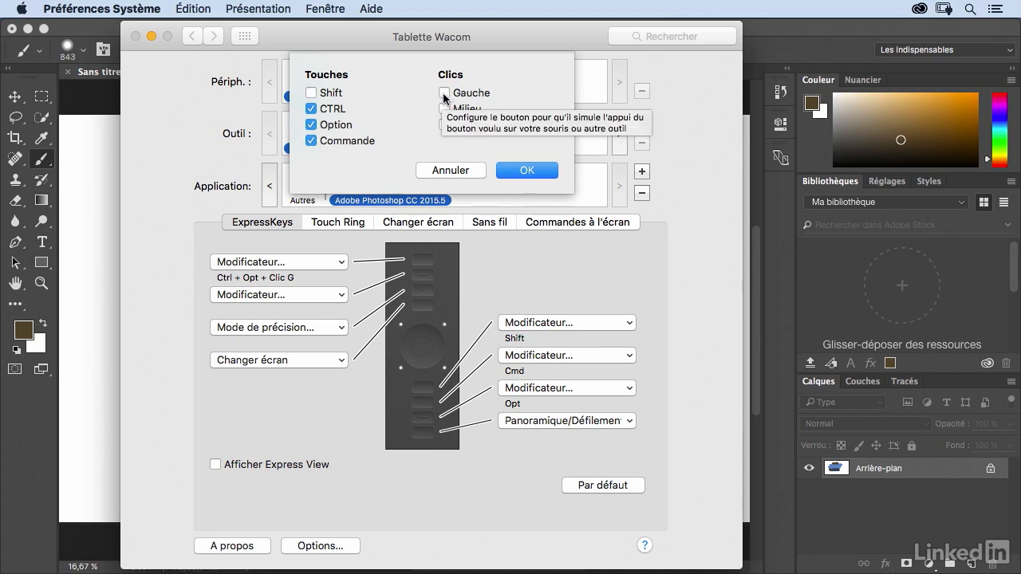
click(443, 93)
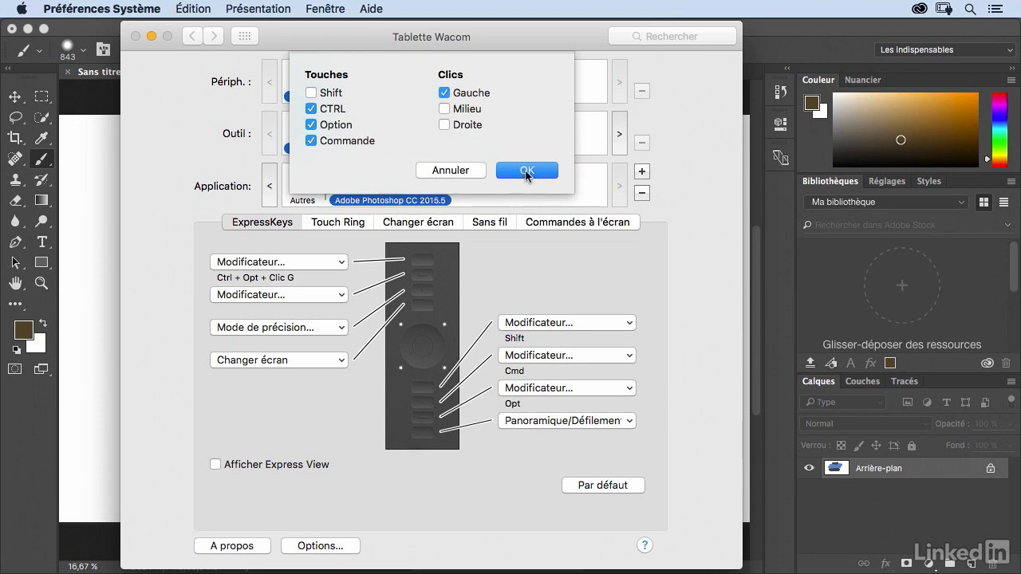
click(526, 171)
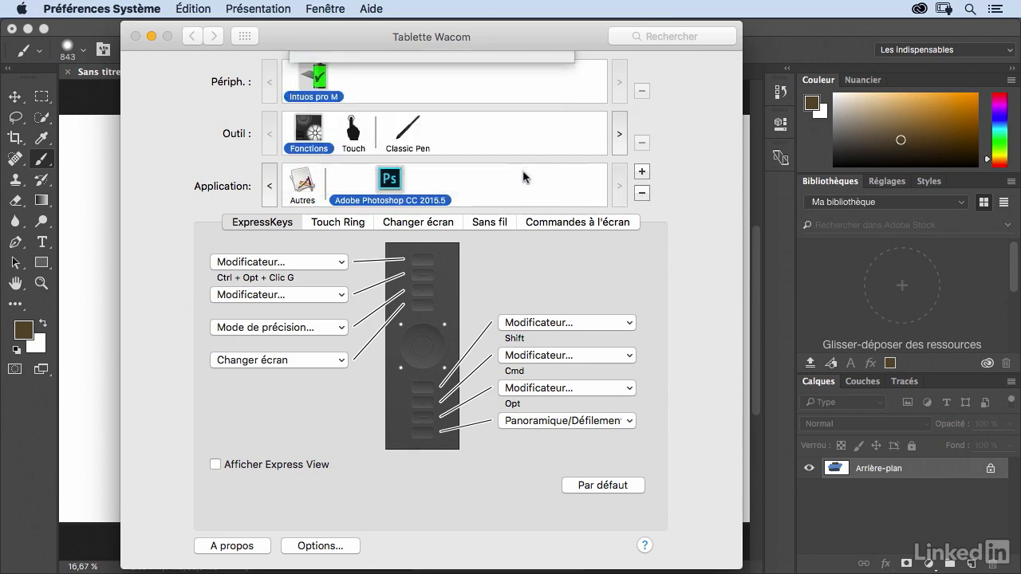
- Assign the space bar (ESPACE) as a keystroke (Touche) to the third ExpressKey
click(342, 328)
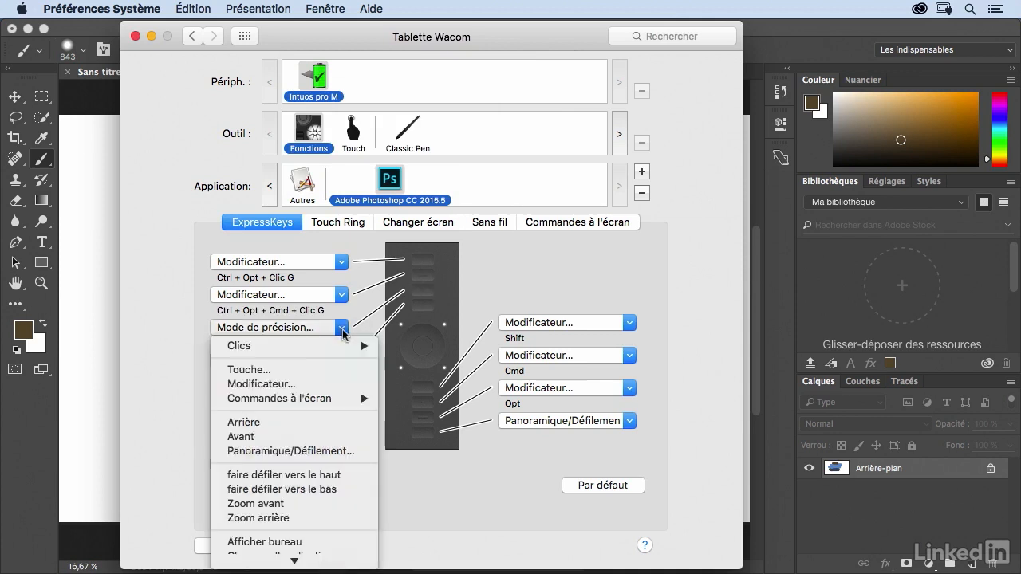
click(281, 370)
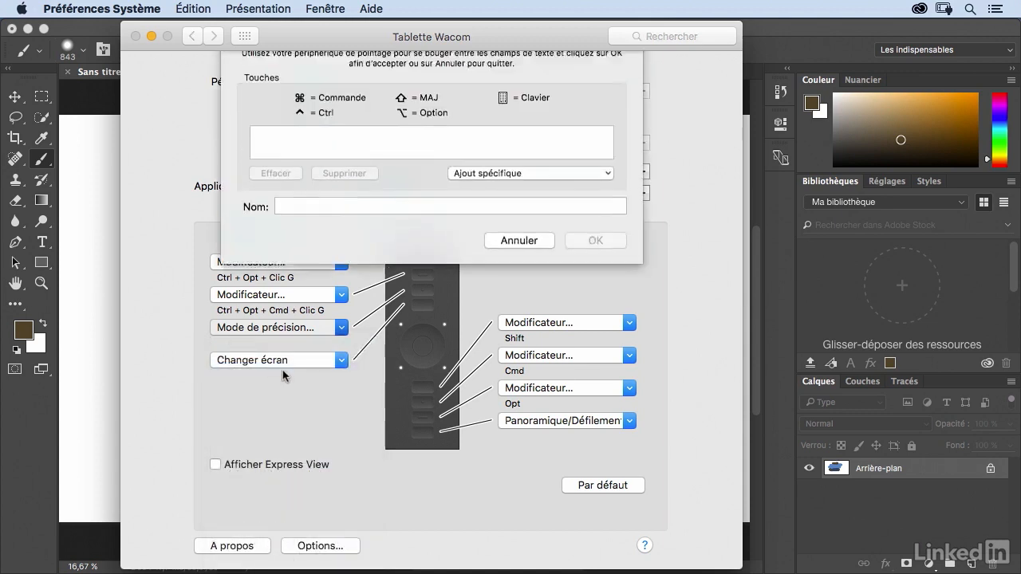
key(space)
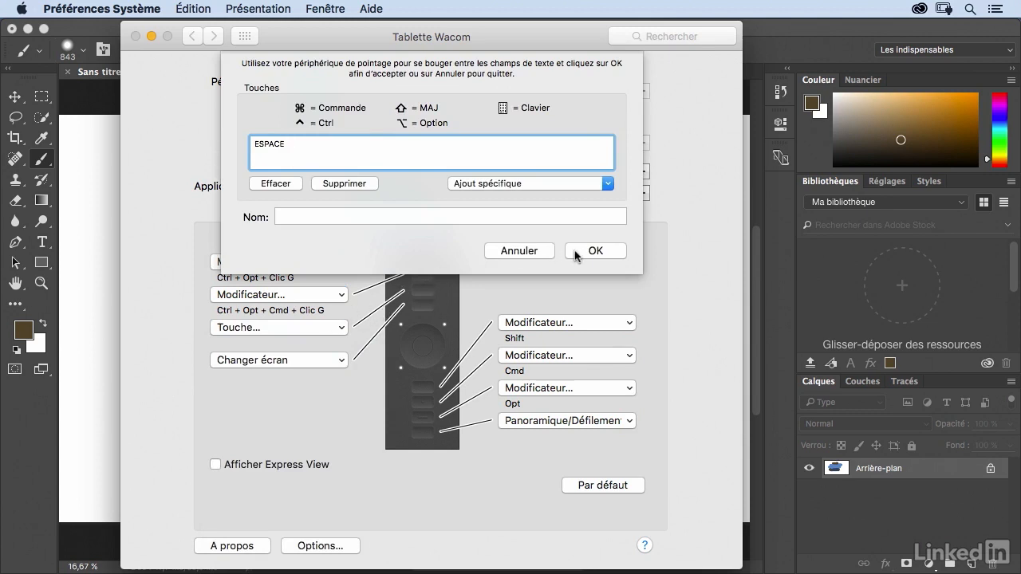
click(595, 251)
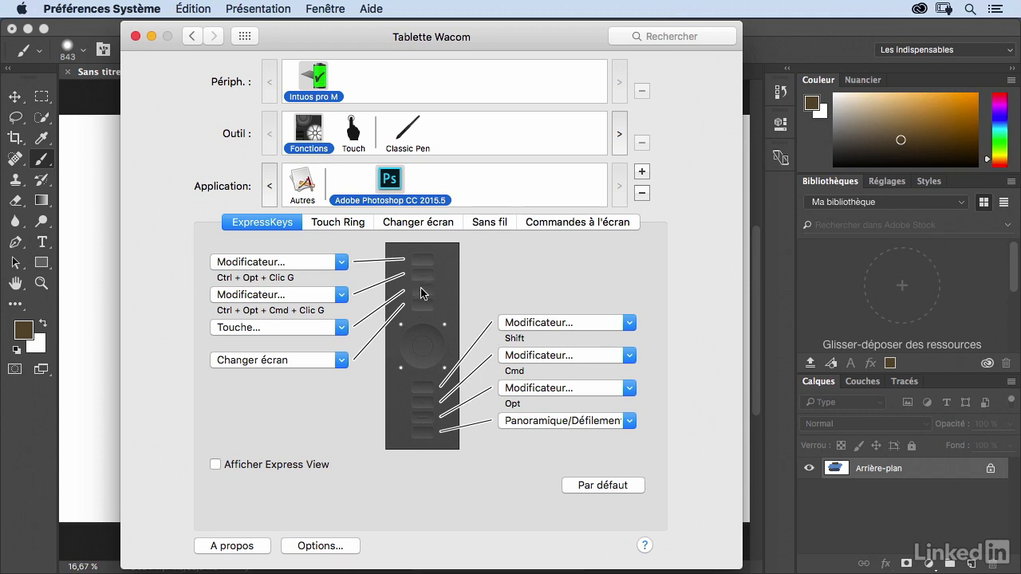
- Switch back to Photoshop, pick a muted brick red with the HUD hue wheel and paint a blob over the navy stroke's right end
click(103, 287)
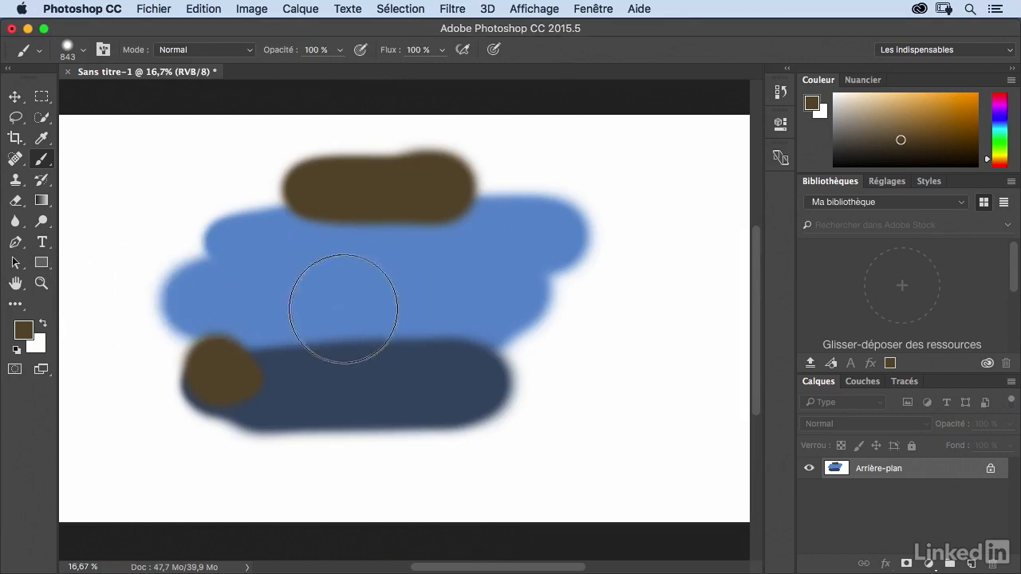
mouse_move(348, 299)
mouse_down()
mouse_move(451, 247)
mouse_move(353, 305)
mouse_up()
mouse_move(413, 230)
mouse_down()
mouse_move(410, 221)
mouse_move(405, 255)
mouse_move(423, 252)
mouse_move(421, 233)
mouse_move(401, 242)
mouse_up()
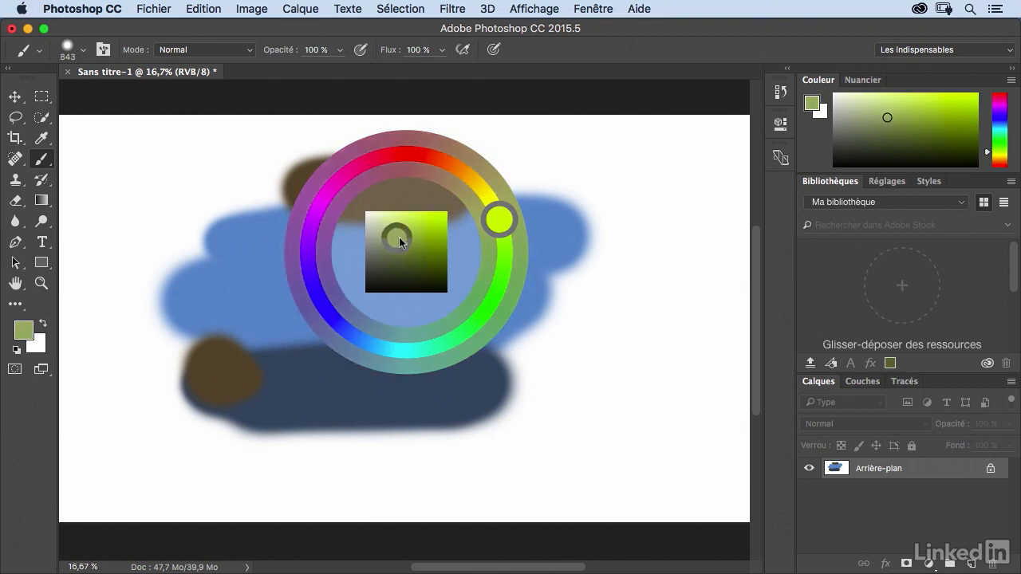
drag(429, 163, 429, 160)
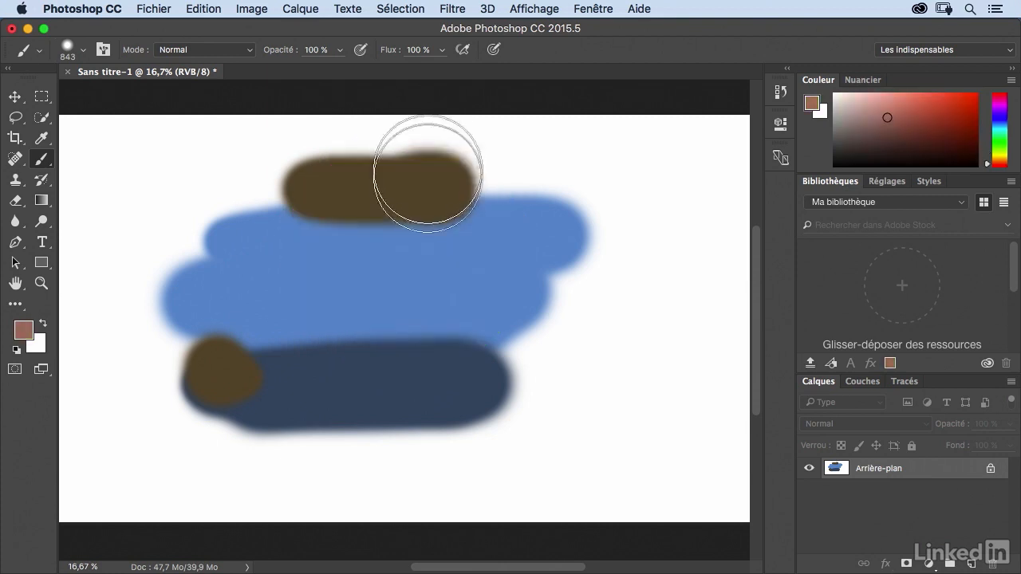
drag(507, 333, 502, 355)
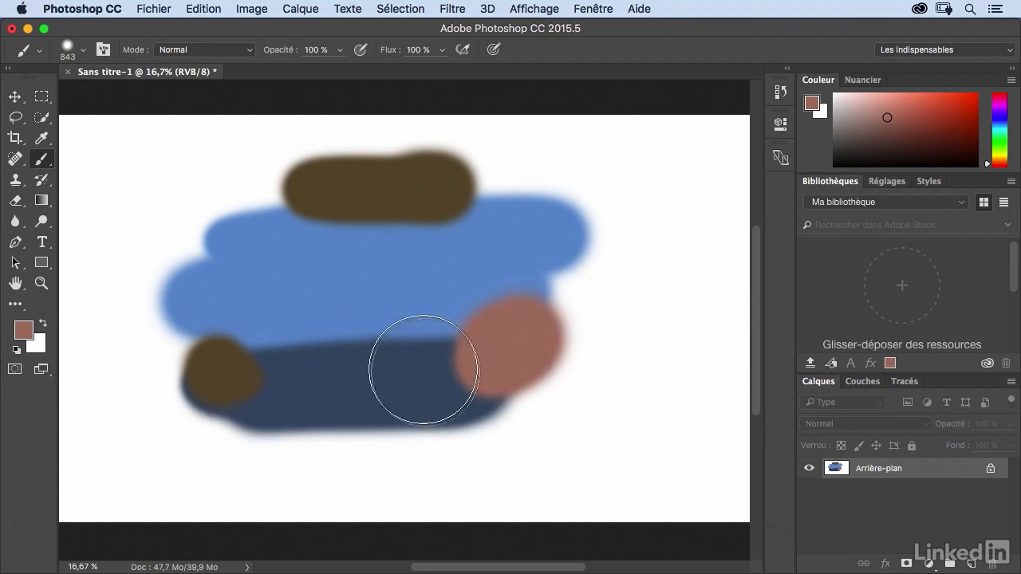